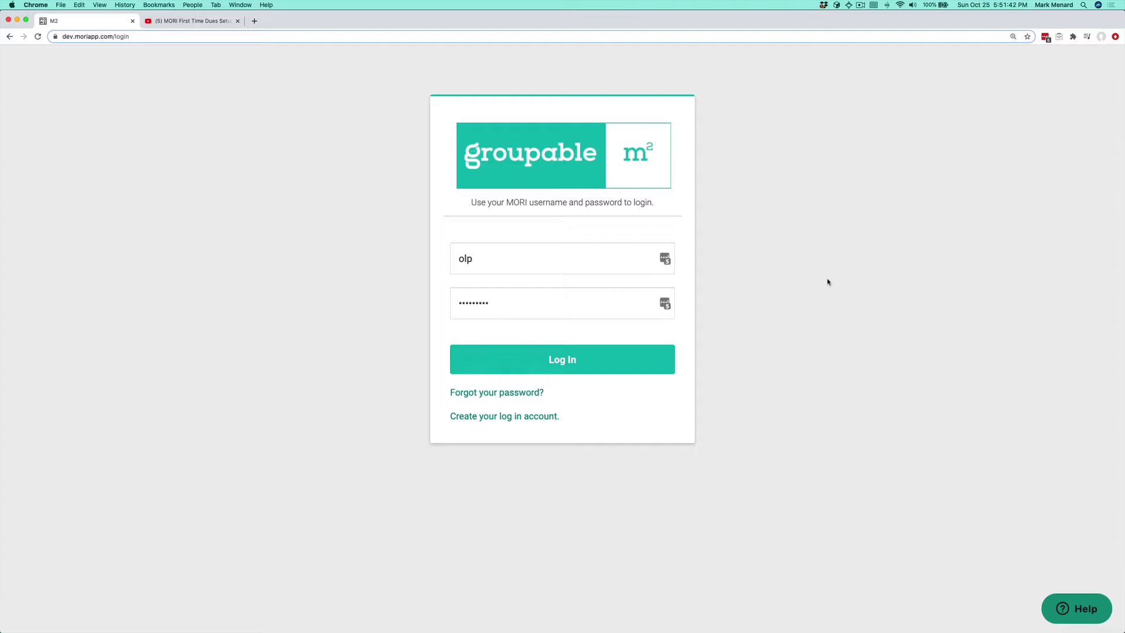
# - Log in with the prefilled credentials and open the lodge's dues and arrears page
pyautogui.press('Return')
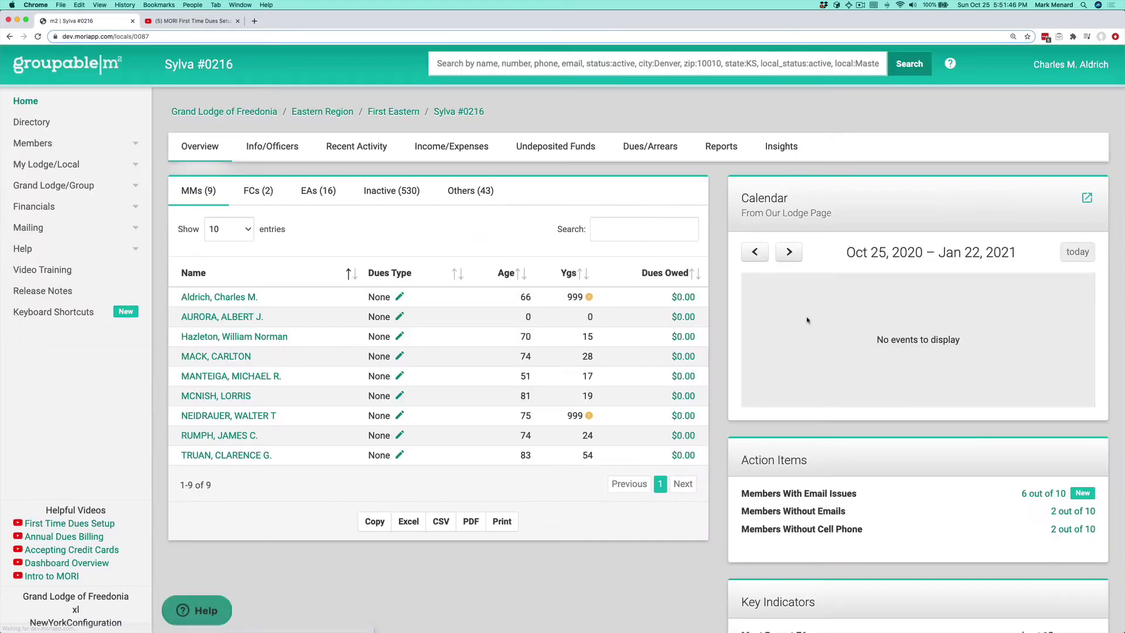
pyautogui.click(658, 147)
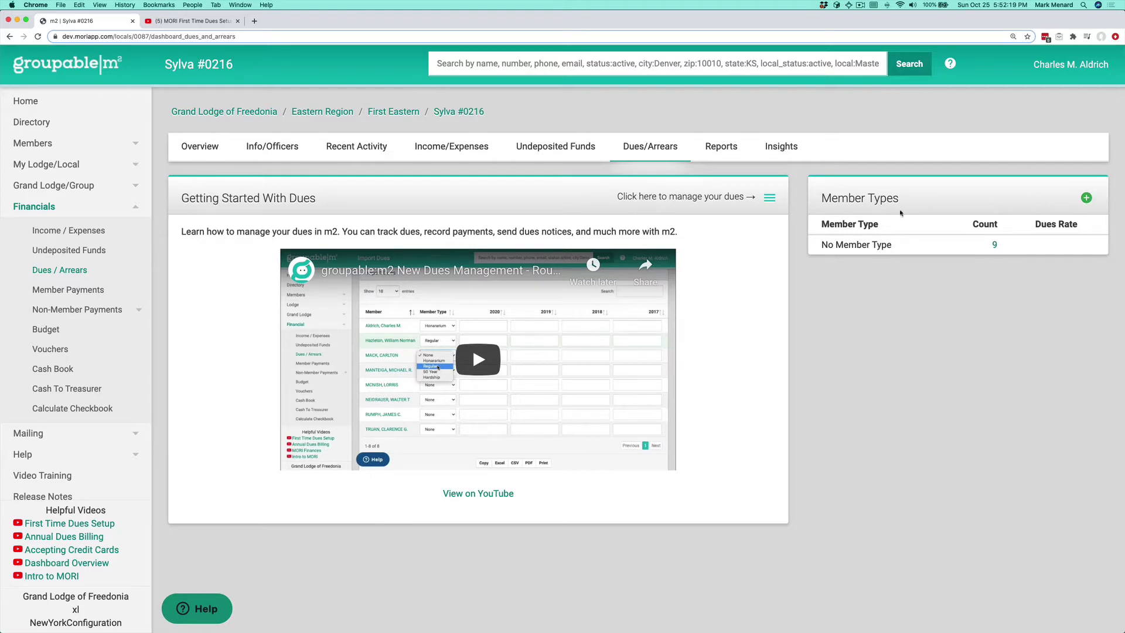
# - Create a member type named Regular with a dues rate of 100
pyautogui.click(1087, 199)
pyautogui.click(497, 146)
pyautogui.write('Regular')
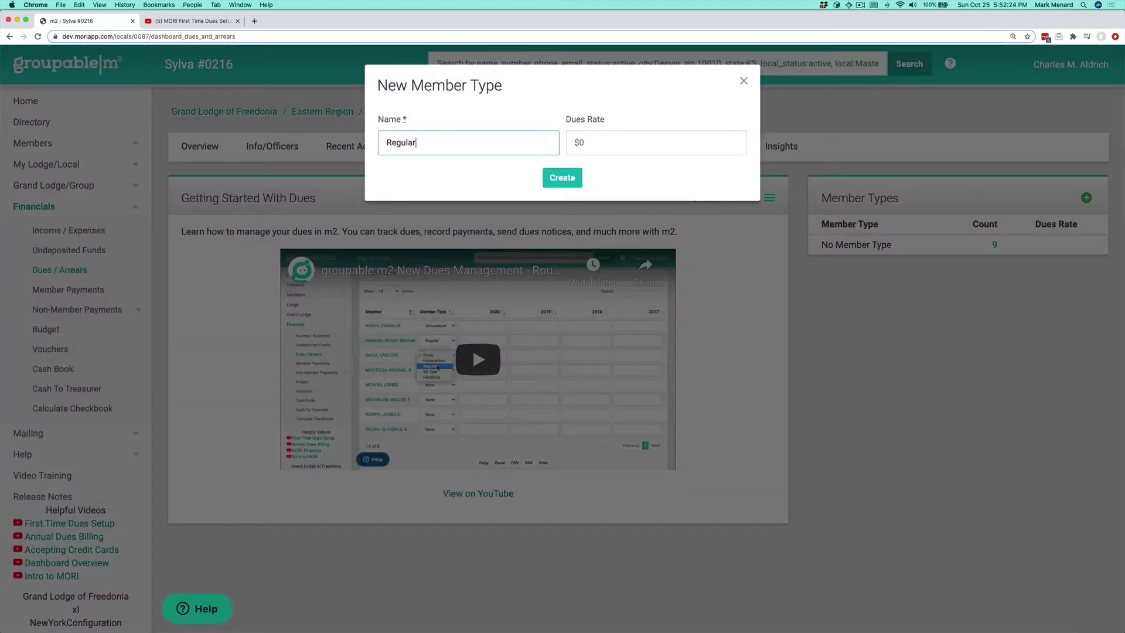
pyautogui.press('Tab')
pyautogui.write('100')
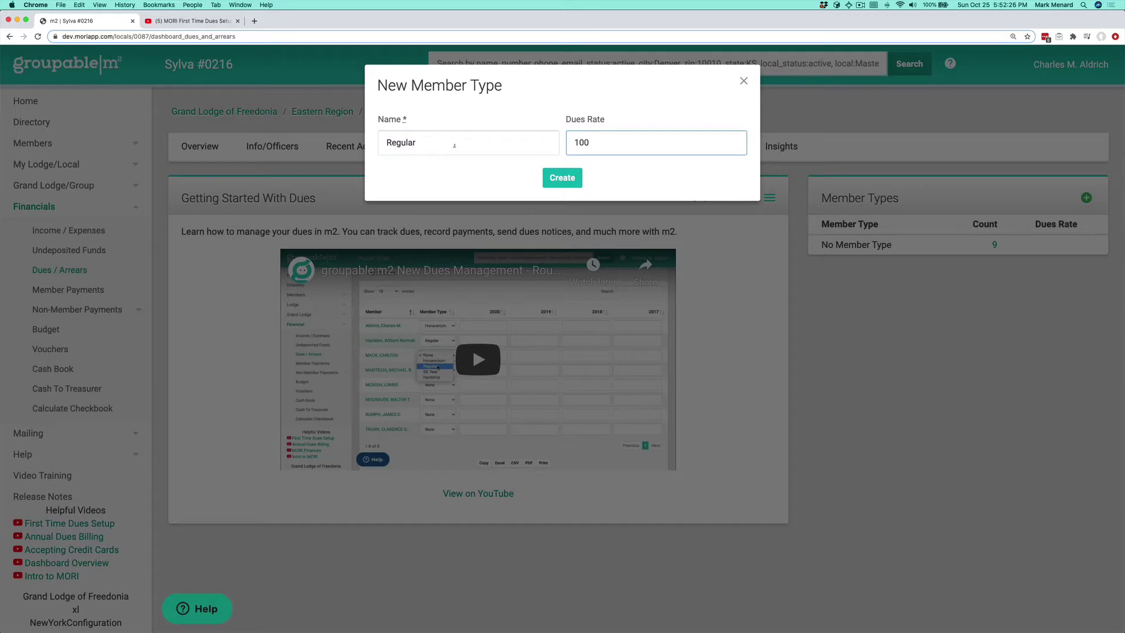
pyautogui.click(562, 177)
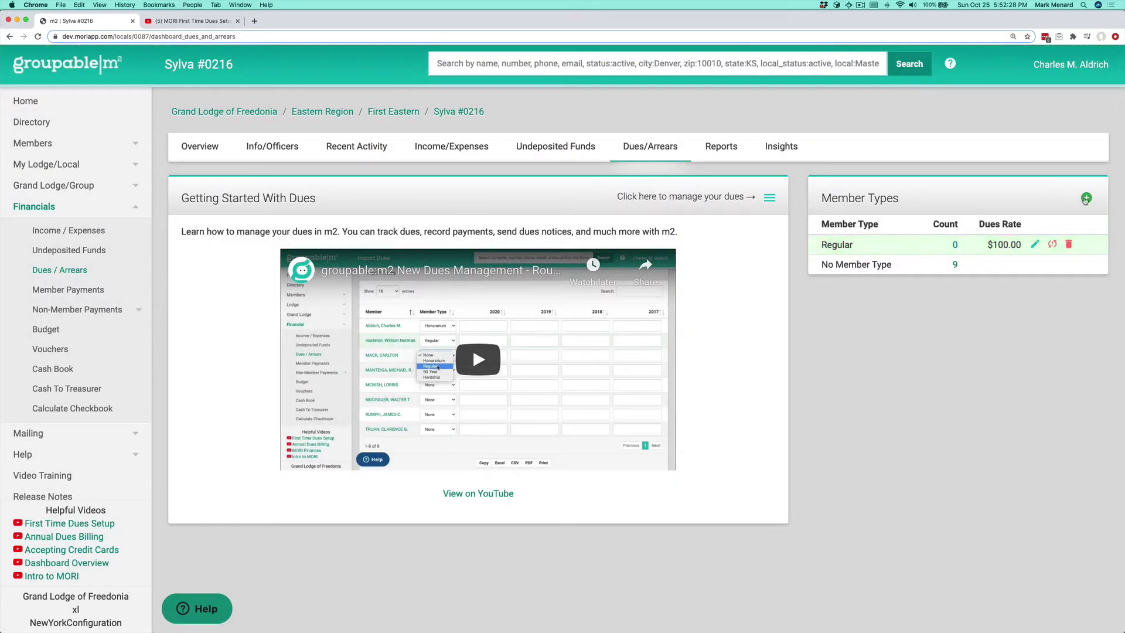
# - Create a member type named 50 Year Member with a dues rate of 50
pyautogui.click(1086, 198)
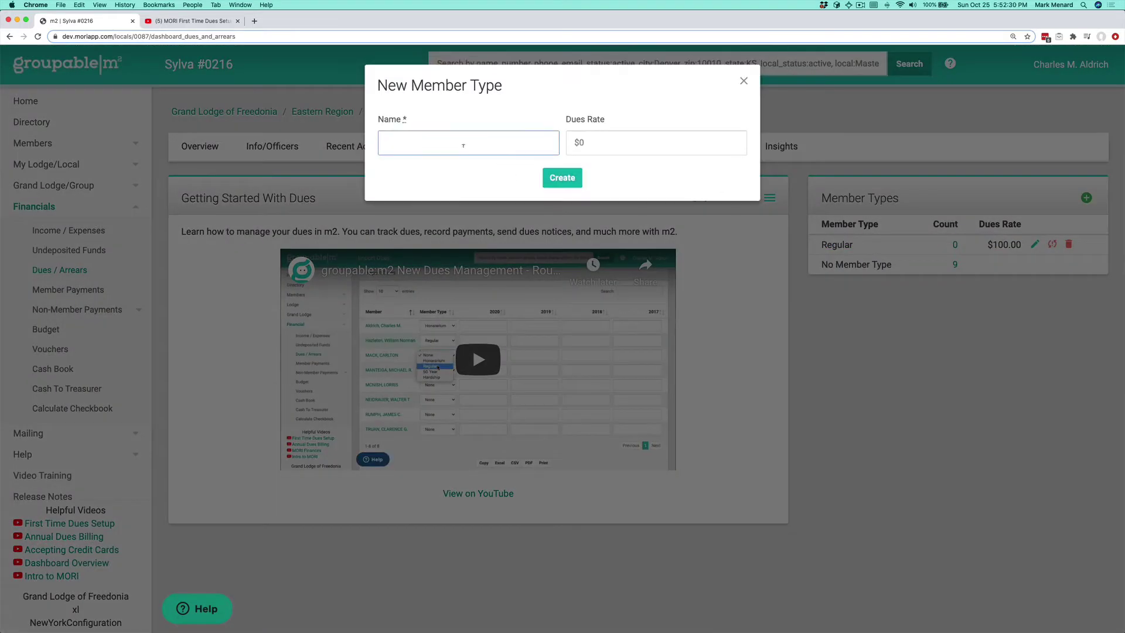
pyautogui.write('50 Year Member')
pyautogui.click(586, 143)
pyautogui.write('50')
pyautogui.press('Return')
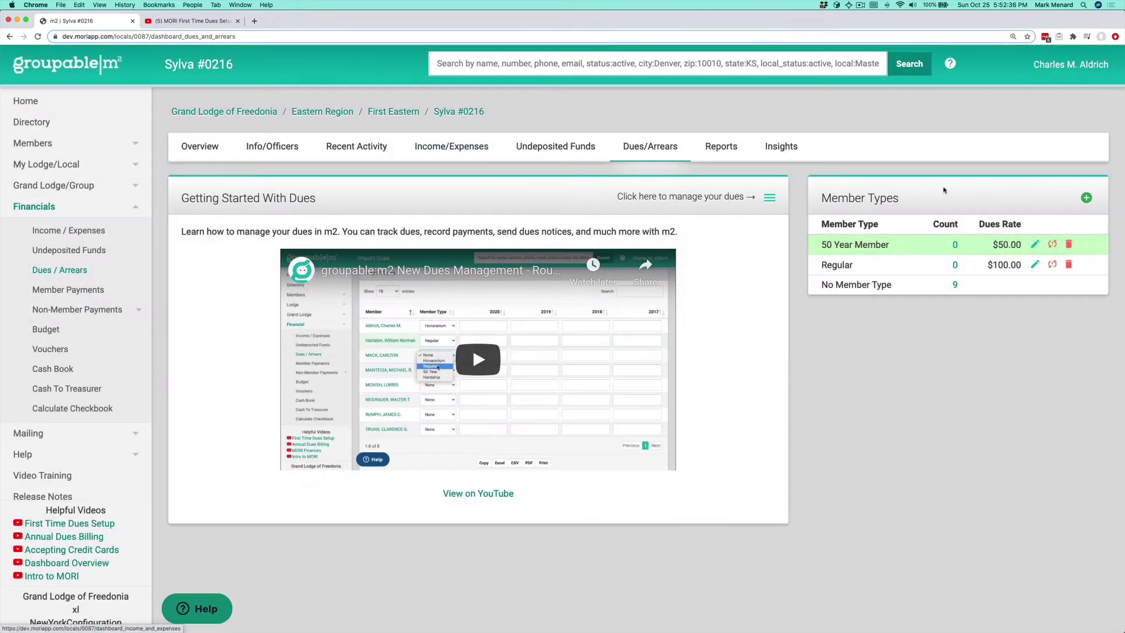
# - Create a member type named Waived with a dues rate of 0
pyautogui.click(1086, 198)
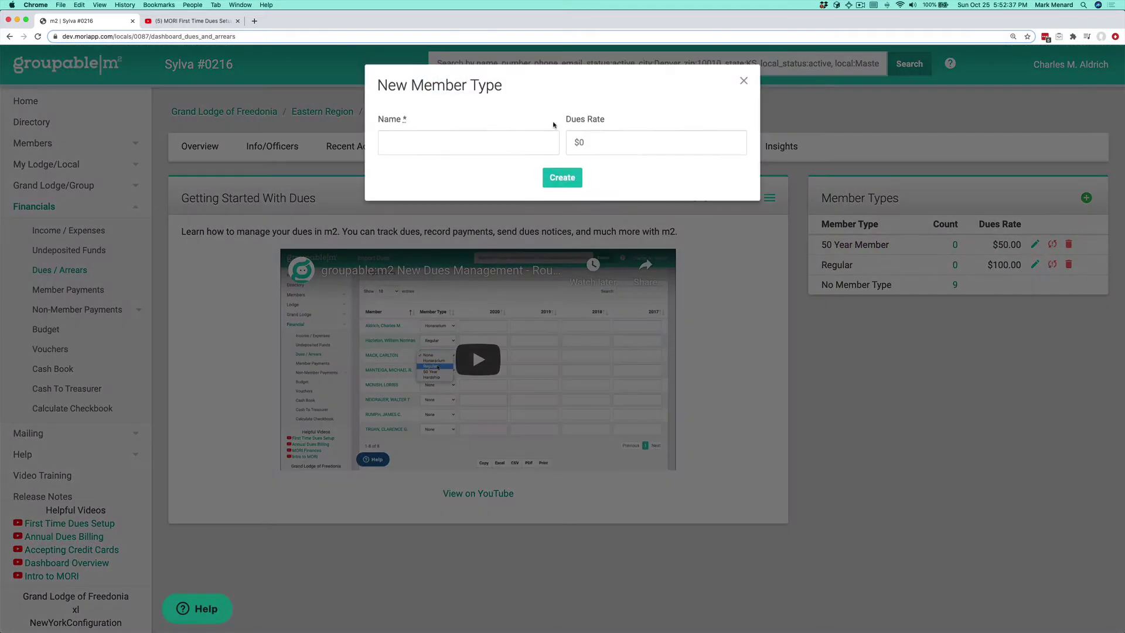
pyautogui.moveTo(477, 120); pyautogui.dragTo(464, 140)
pyautogui.click(465, 140)
pyautogui.write('Waived')
pyautogui.press('Tab')
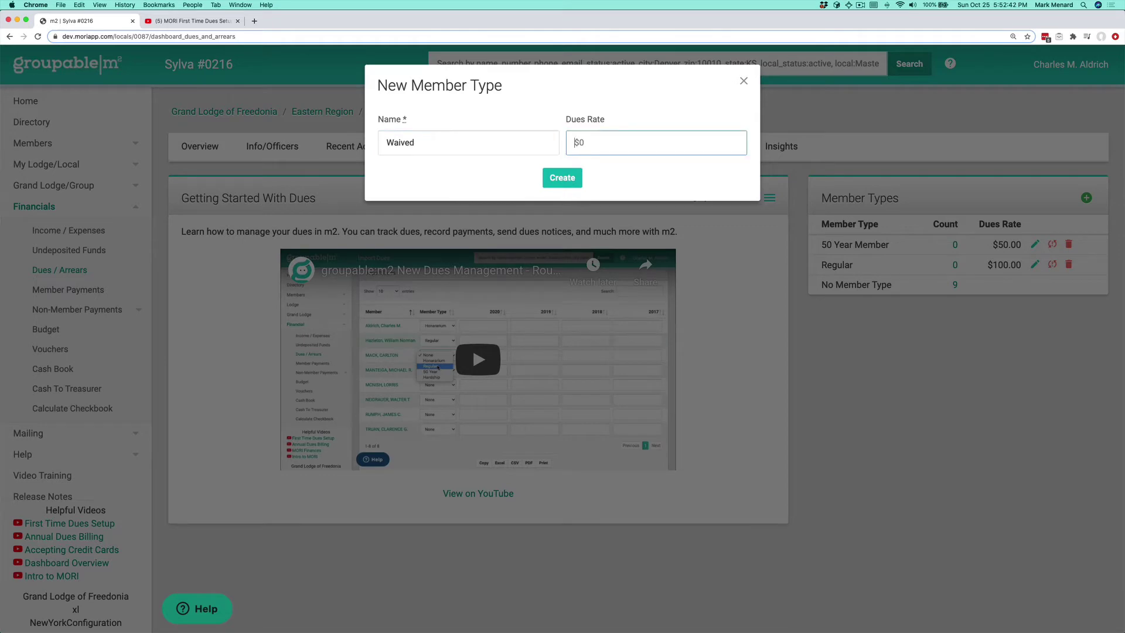
pyautogui.write('0')
pyautogui.click(562, 178)
# - Create a member type named Permanent Hardship with a dues rate of 0
pyautogui.click(1086, 198)
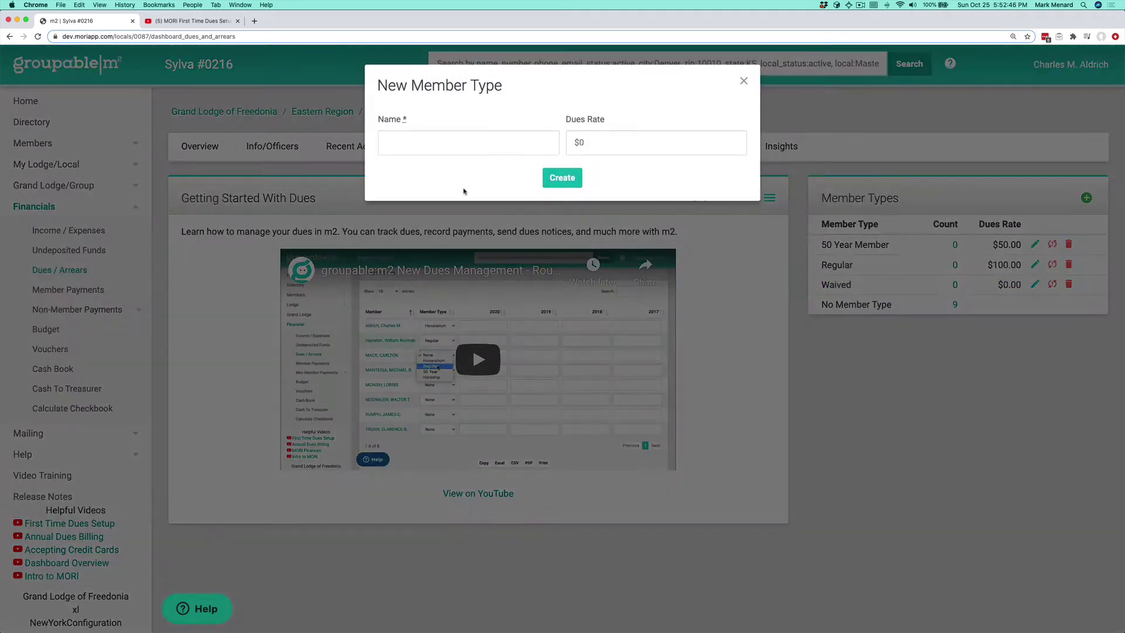
pyautogui.click(432, 143)
pyautogui.write('Perma')
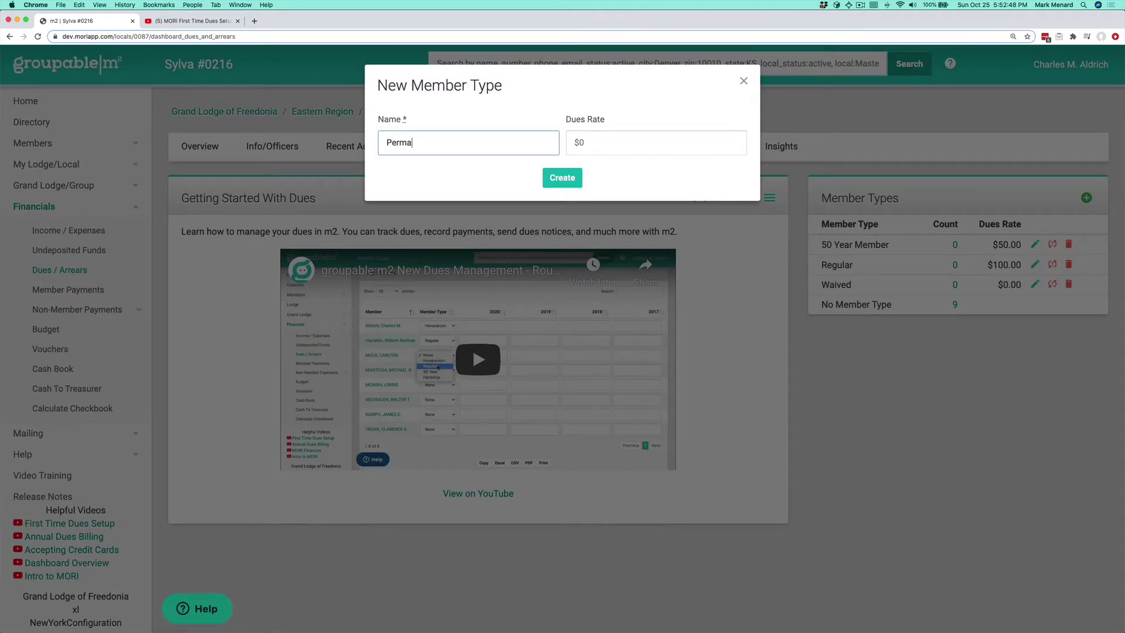
pyautogui.write('nent Hardship')
pyautogui.press('Tab')
pyautogui.write('0')
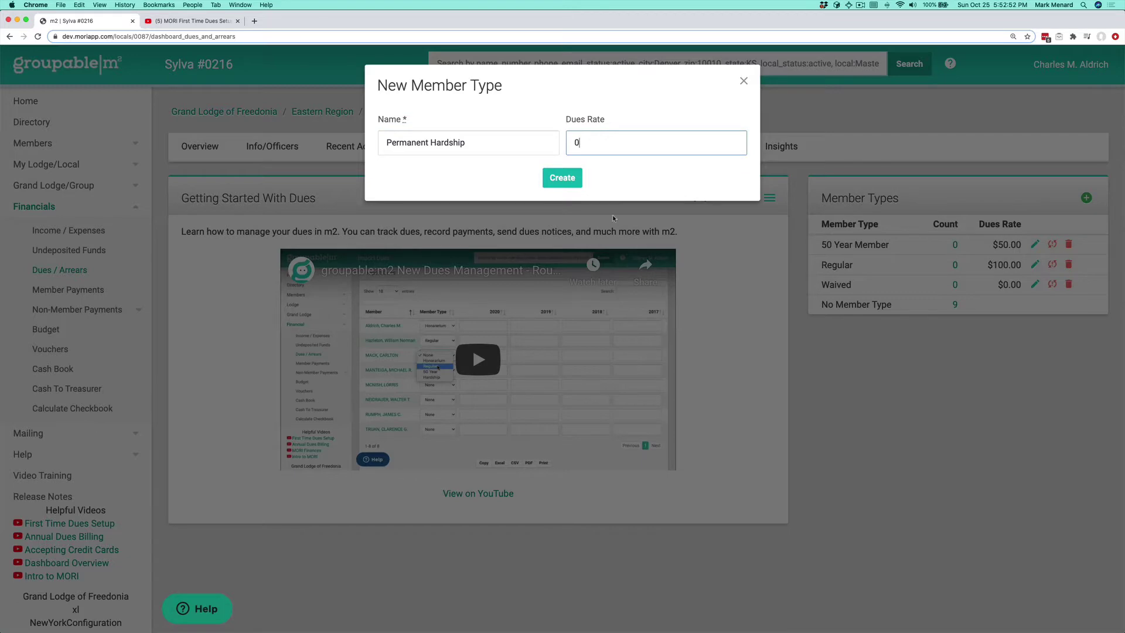
pyautogui.press('Return')
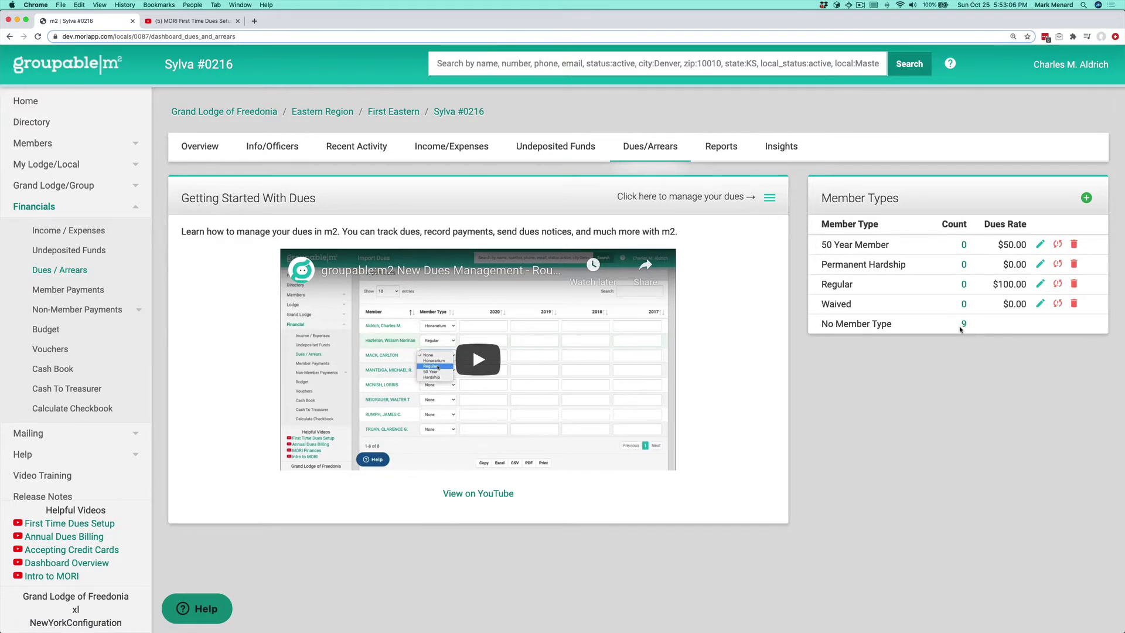
# - List the members without a member type and set the first member's type to Waived
pyautogui.click(963, 324)
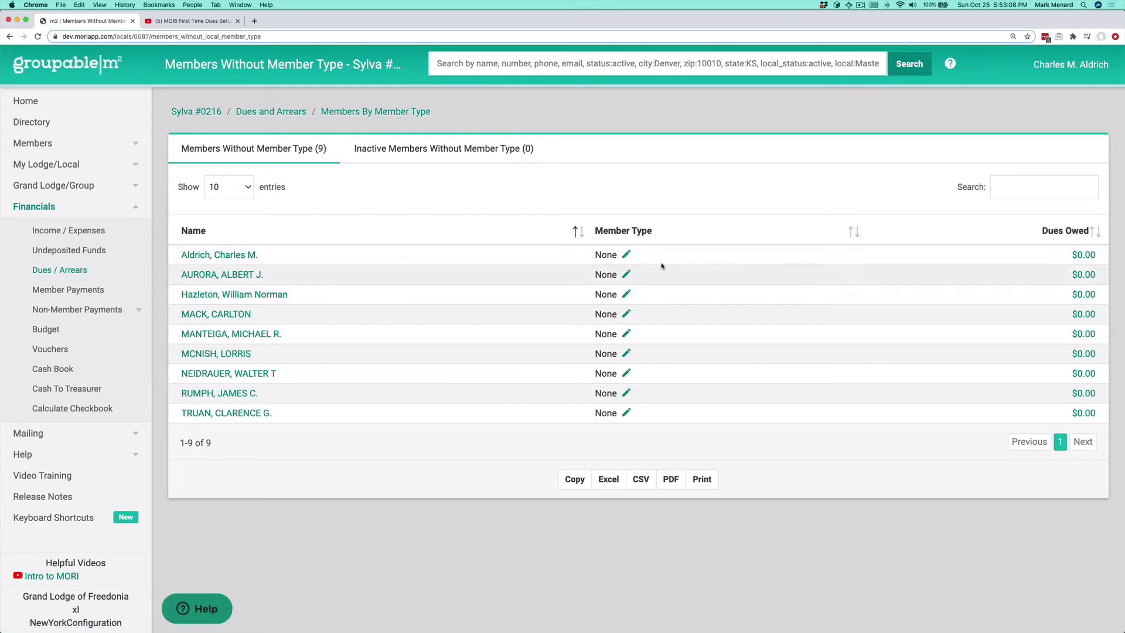
pyautogui.click(626, 256)
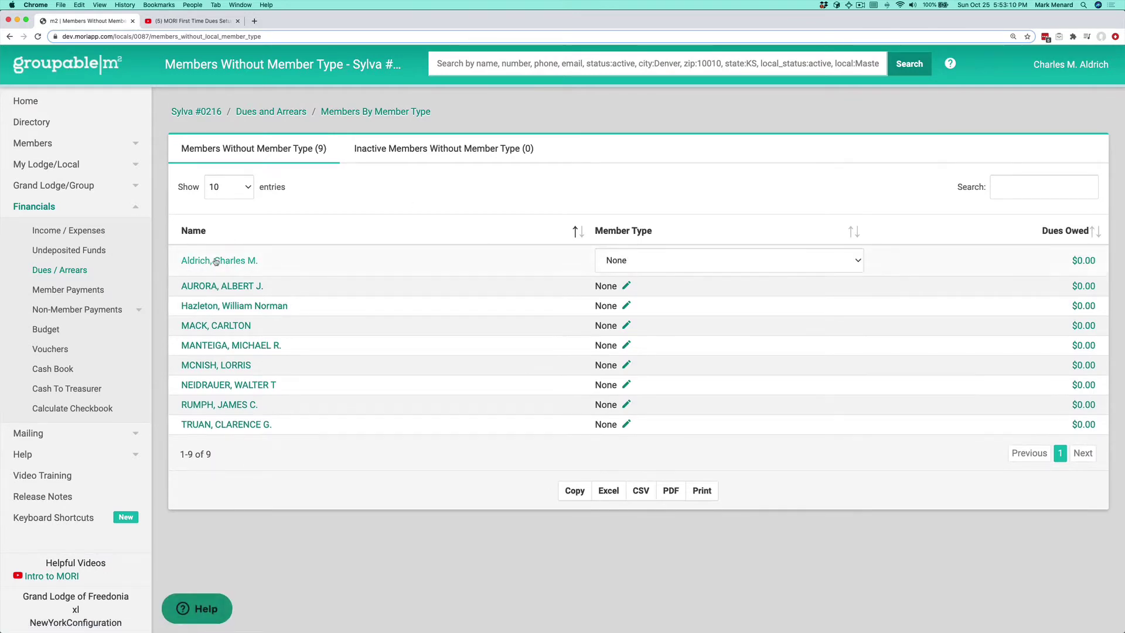
pyautogui.click(622, 263)
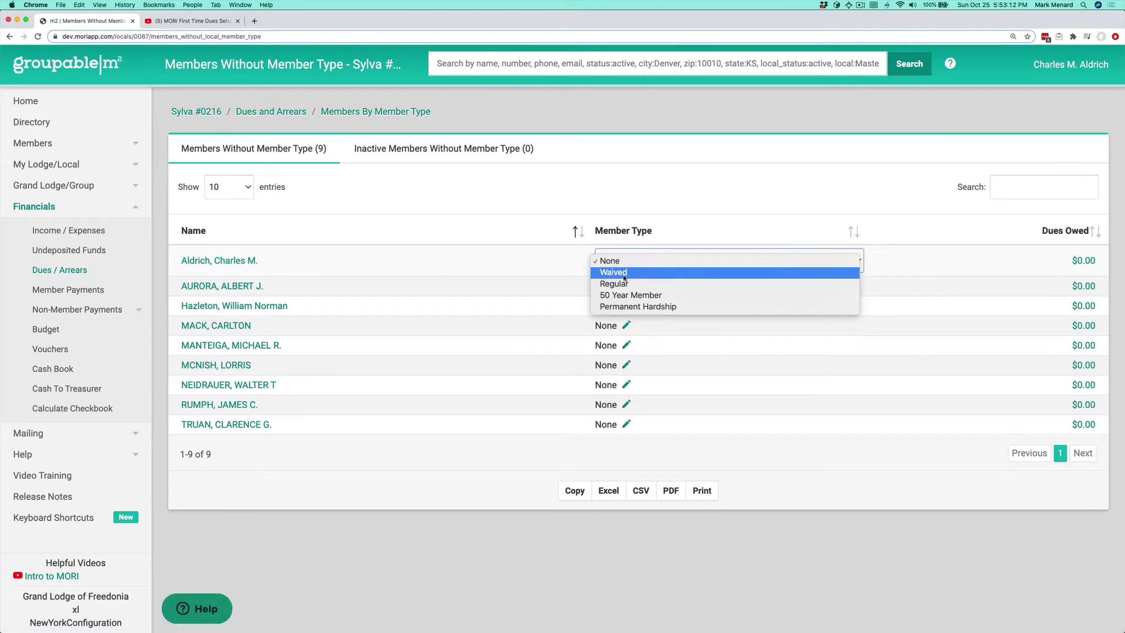
pyautogui.click(625, 277)
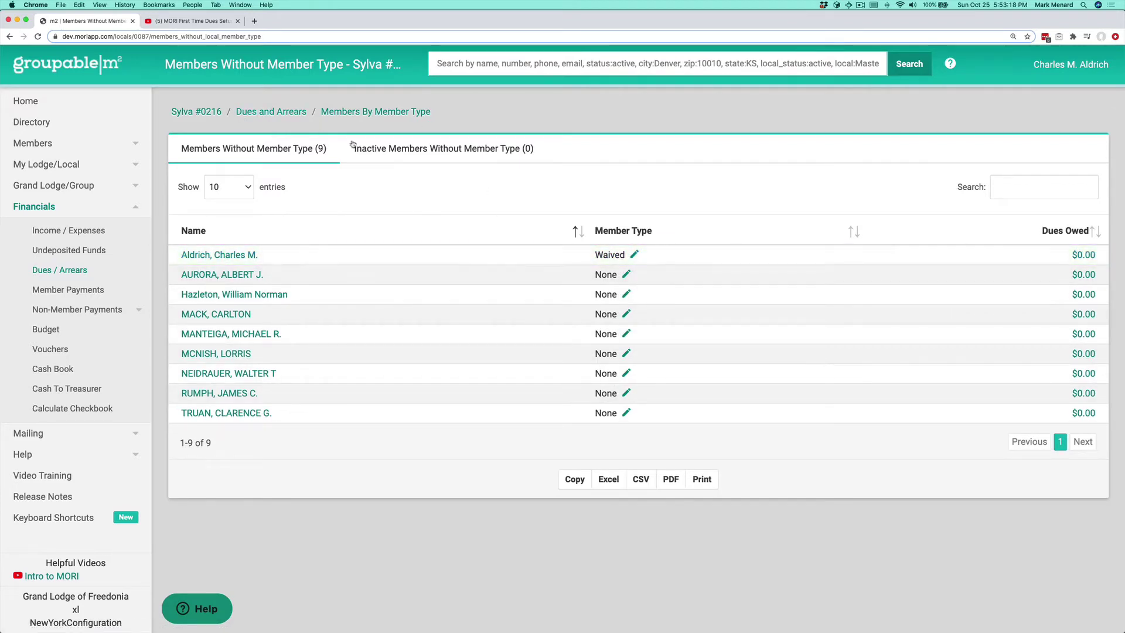
# - Open bulk dues editing from the dues and arrears page and set the second through fifth members to Regular
pyautogui.click(271, 112)
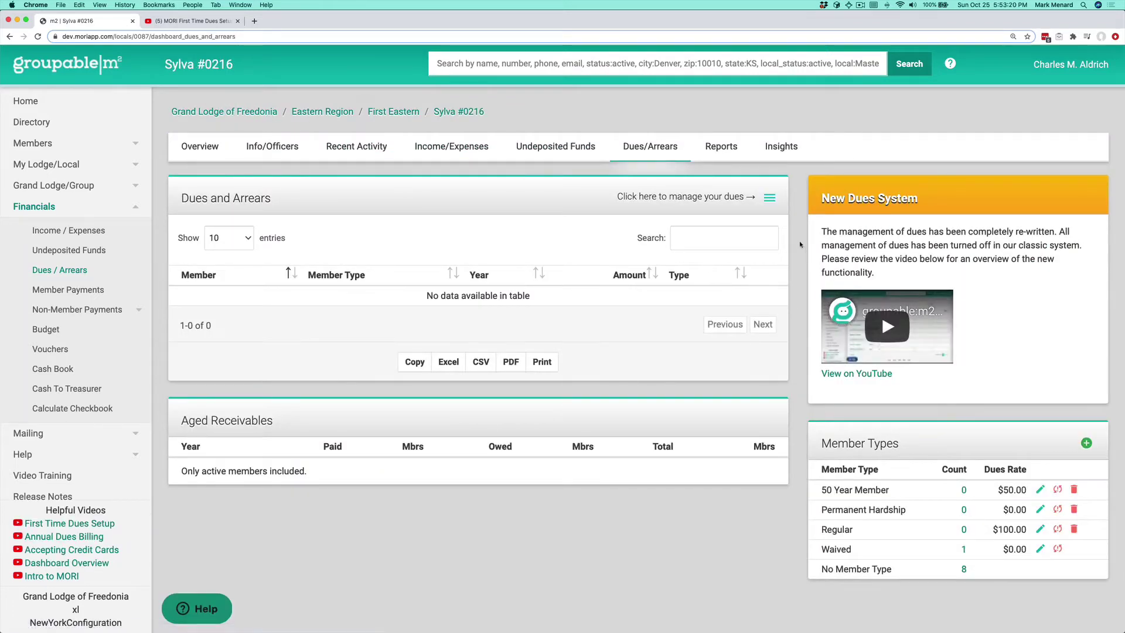
pyautogui.click(768, 199)
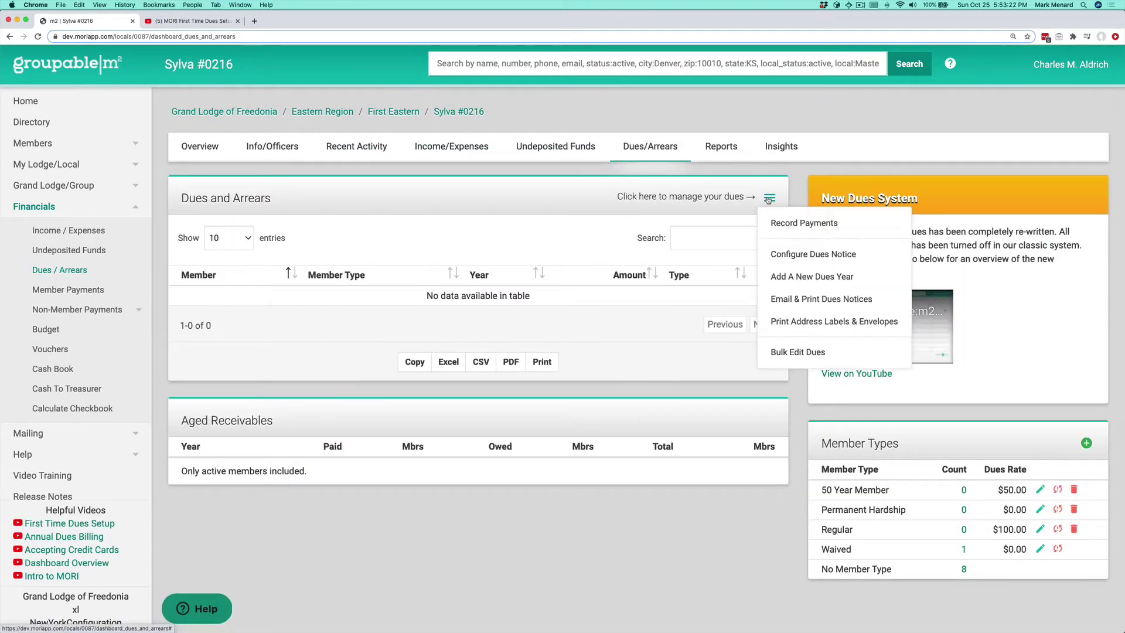
pyautogui.click(815, 352)
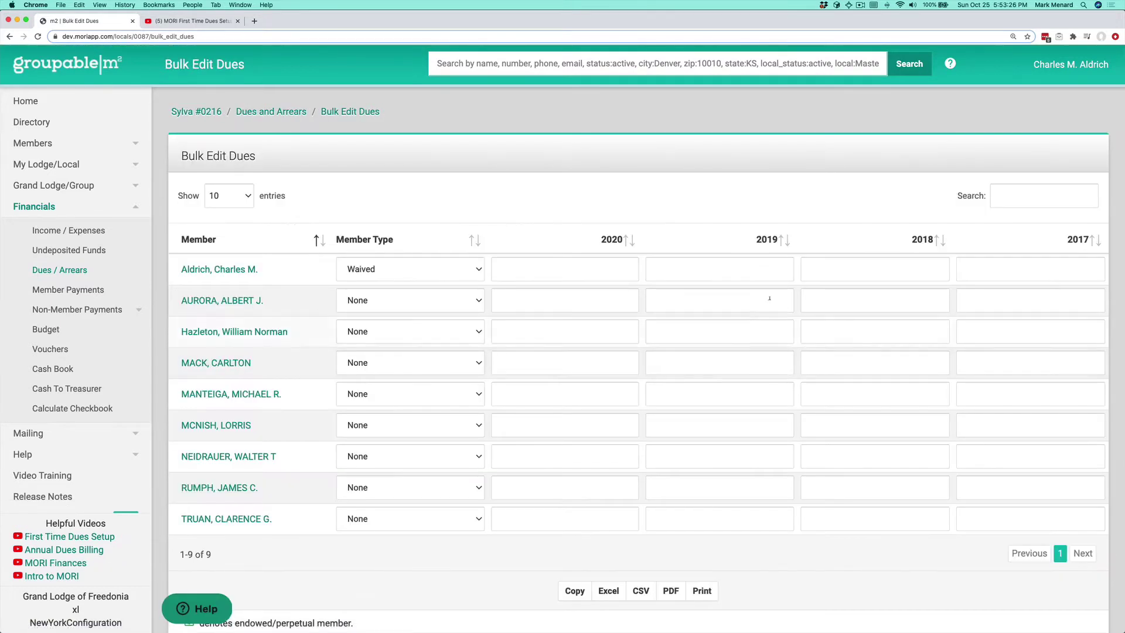
pyautogui.click(386, 302)
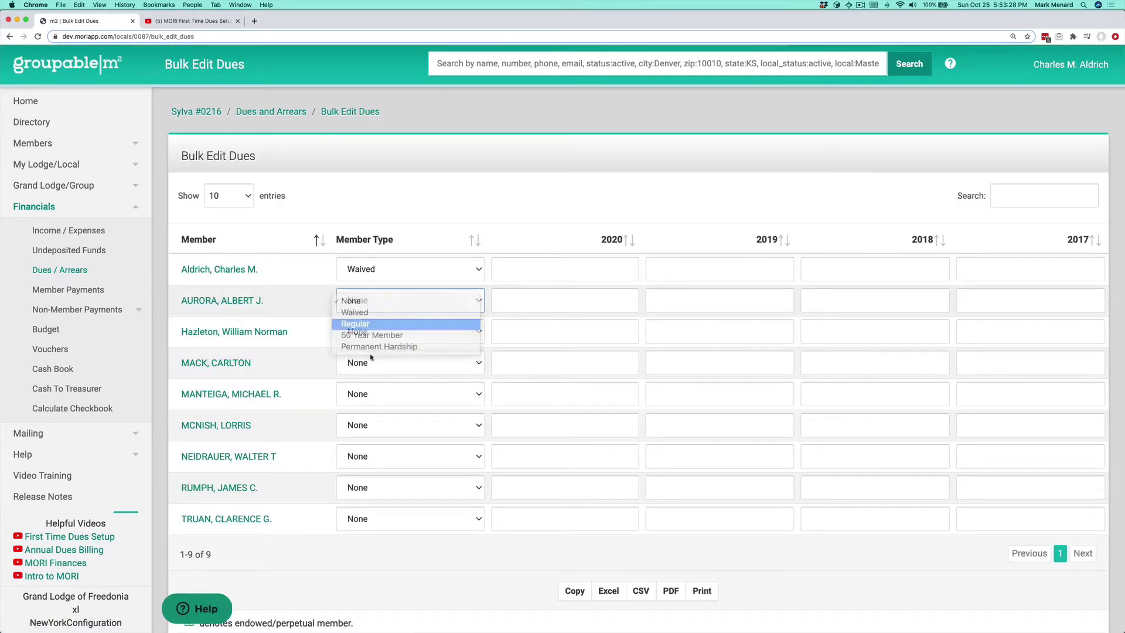
pyautogui.click(382, 332)
pyautogui.click(375, 354)
pyautogui.click(366, 370)
pyautogui.click(387, 386)
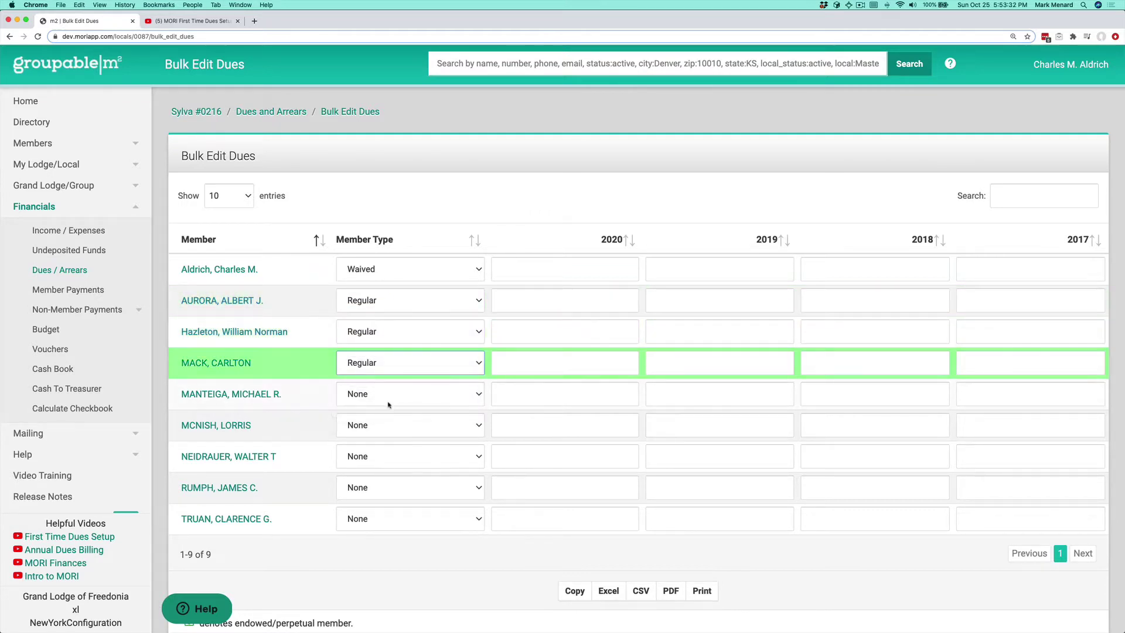
pyautogui.click(389, 402)
pyautogui.click(384, 416)
# - Set the last four members' types, in row order, to 50 Year Member, Permanent Hardship, Regular and Waived
pyautogui.click(382, 427)
pyautogui.click(382, 460)
pyautogui.click(381, 458)
pyautogui.click(381, 502)
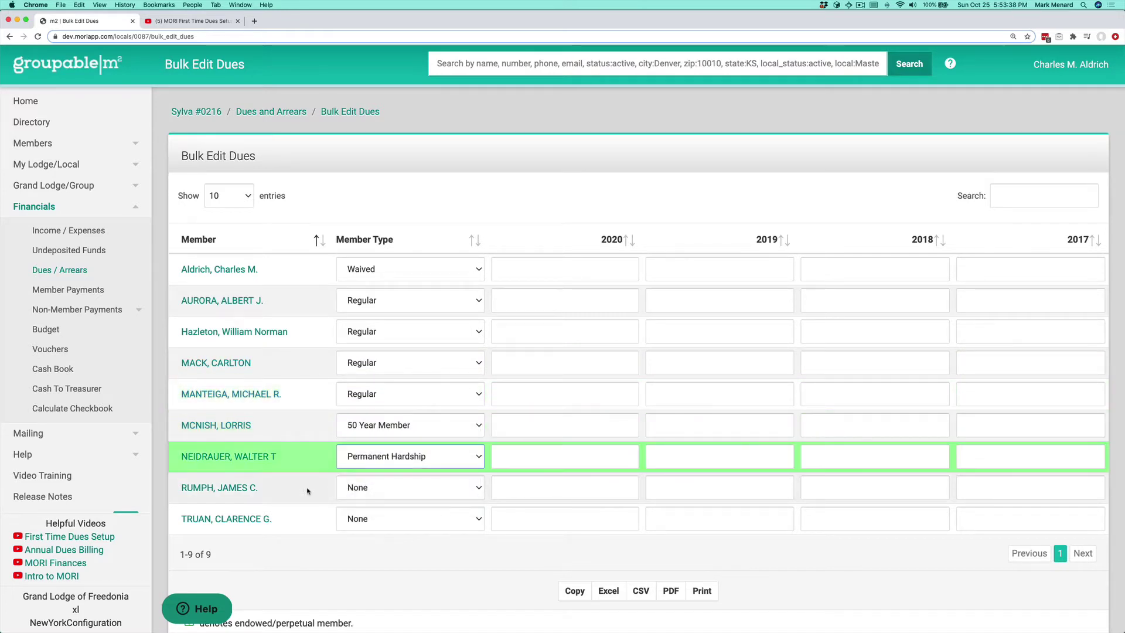
pyautogui.click(402, 489)
pyautogui.click(402, 511)
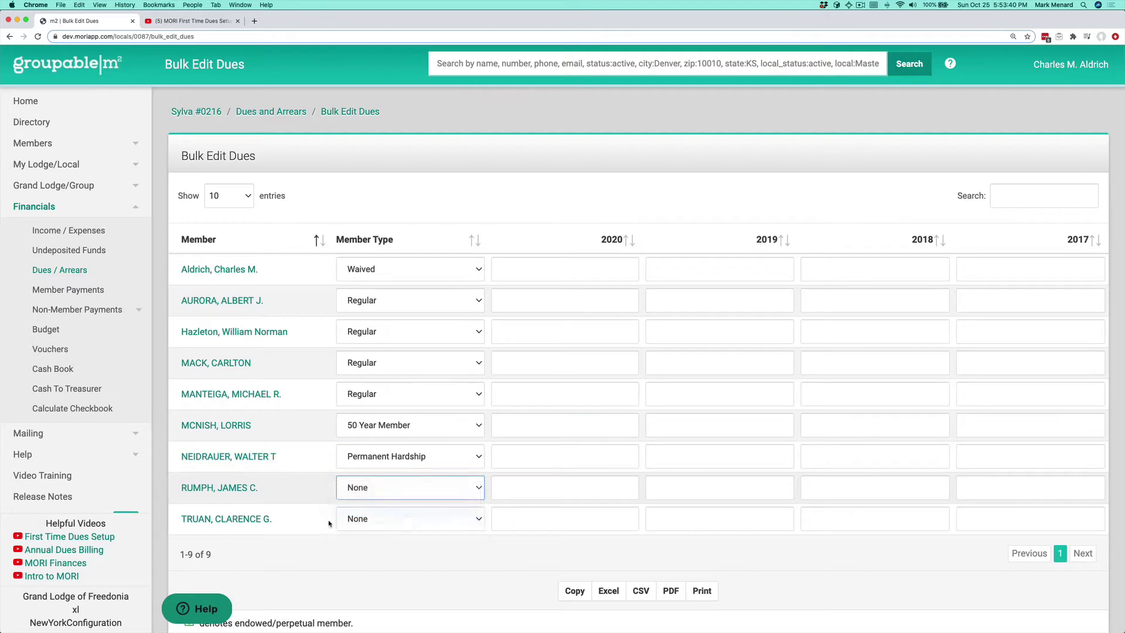
pyautogui.click(394, 521)
pyautogui.click(370, 530)
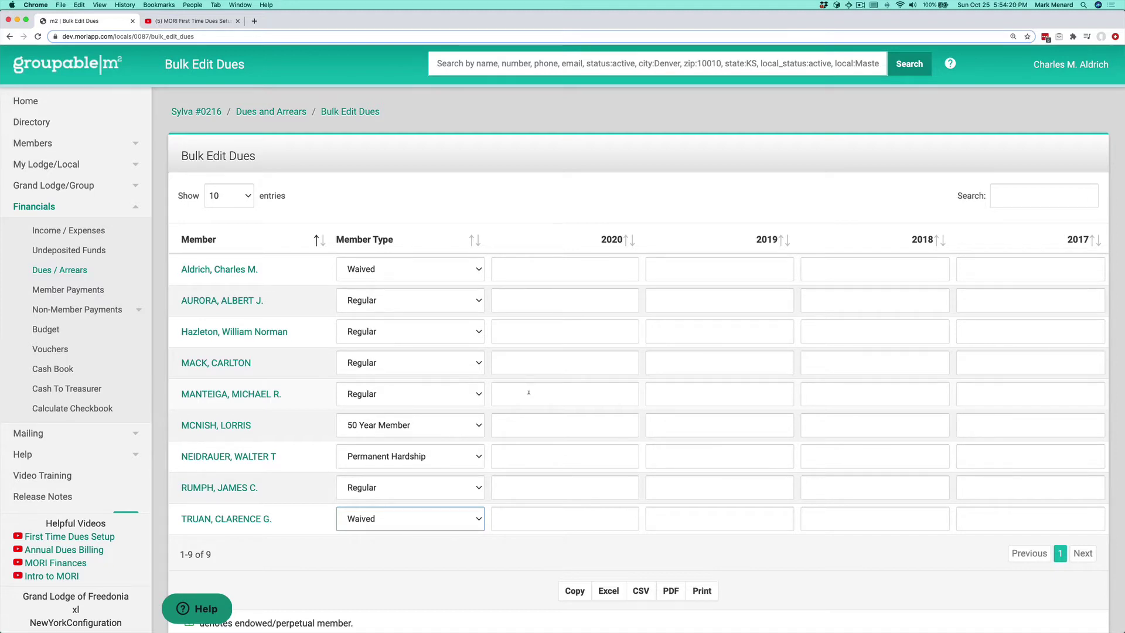
# - View the help contact form for sending a support request and close it again
pyautogui.click(185, 610)
pyautogui.click(343, 600)
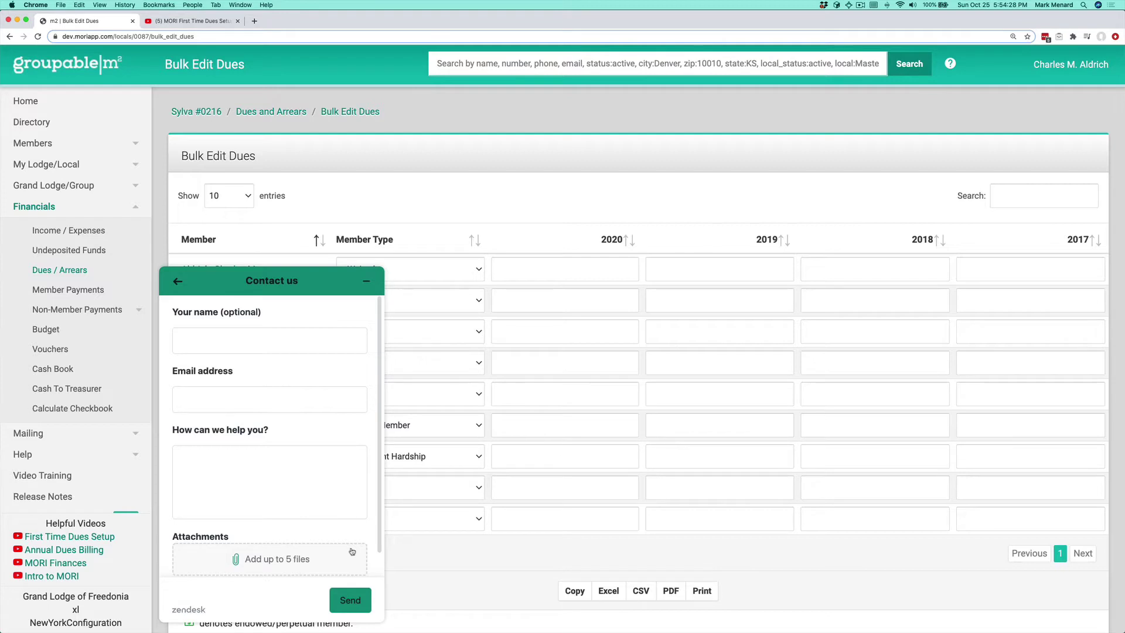
pyautogui.click(373, 281)
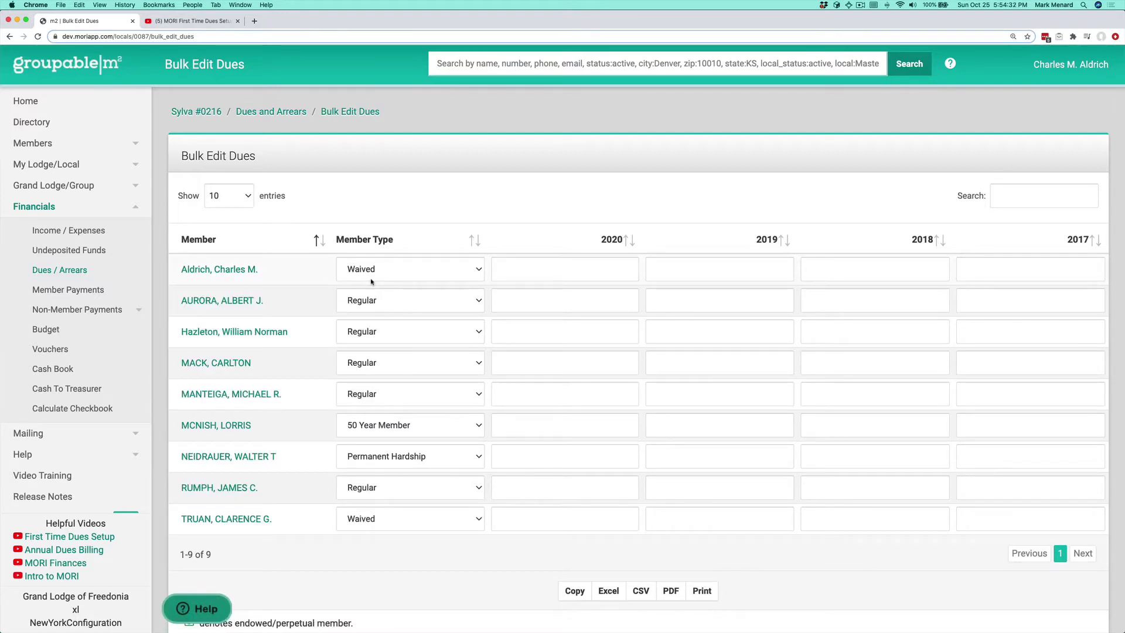
# - Enter 2020 dues of 100 for the fourth and fifth members in the bulk dues table
pyautogui.click(591, 362)
pyautogui.write('100')
pyautogui.press('Tab')
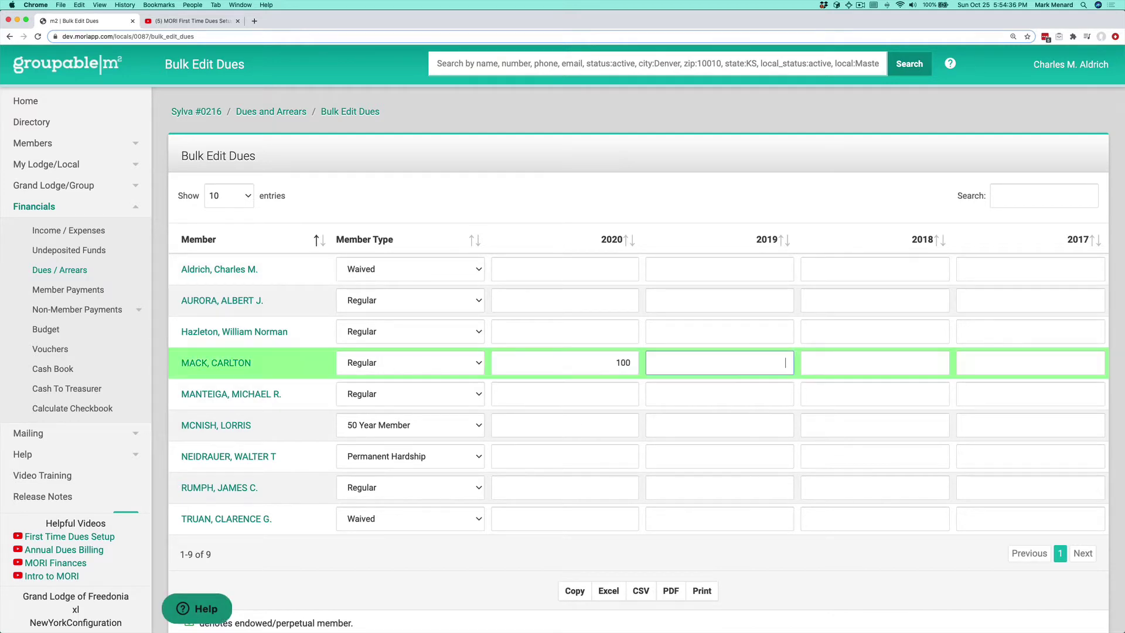
pyautogui.click(564, 394)
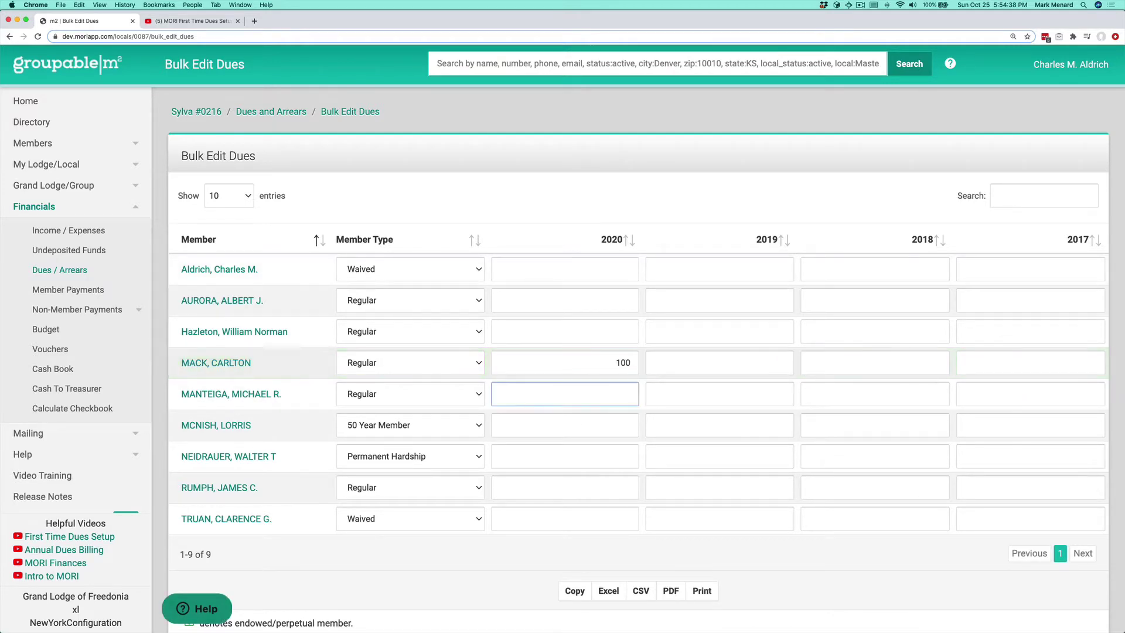
pyautogui.write('100')
pyautogui.click(565, 425)
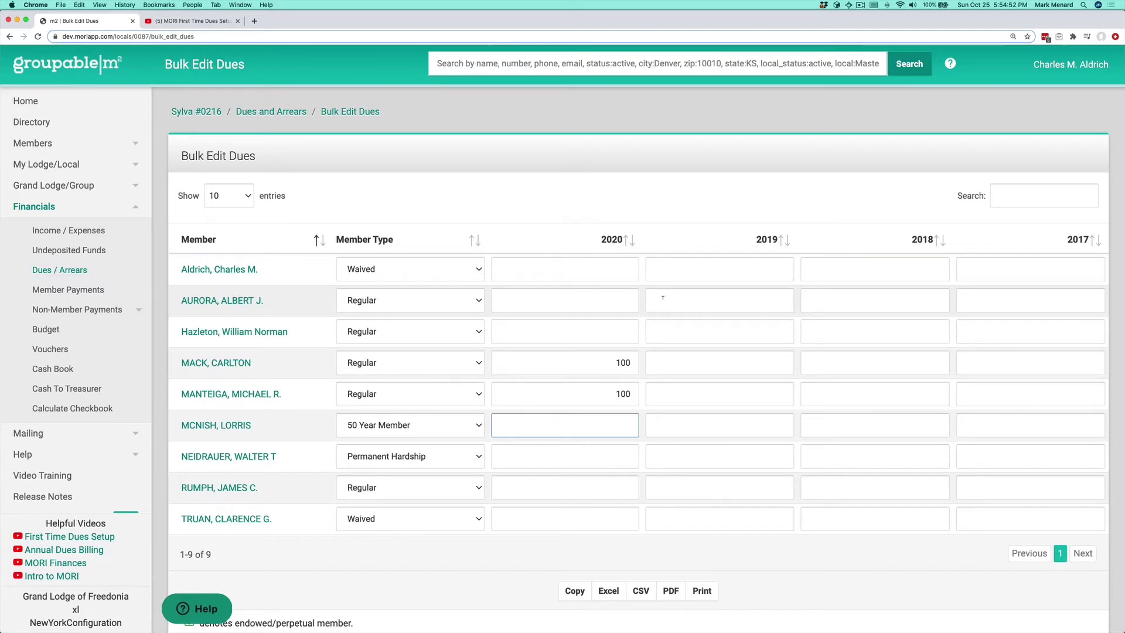
# - Return to the dues and arrears page and examine the receivables overview and the member type counts
pyautogui.click(271, 112)
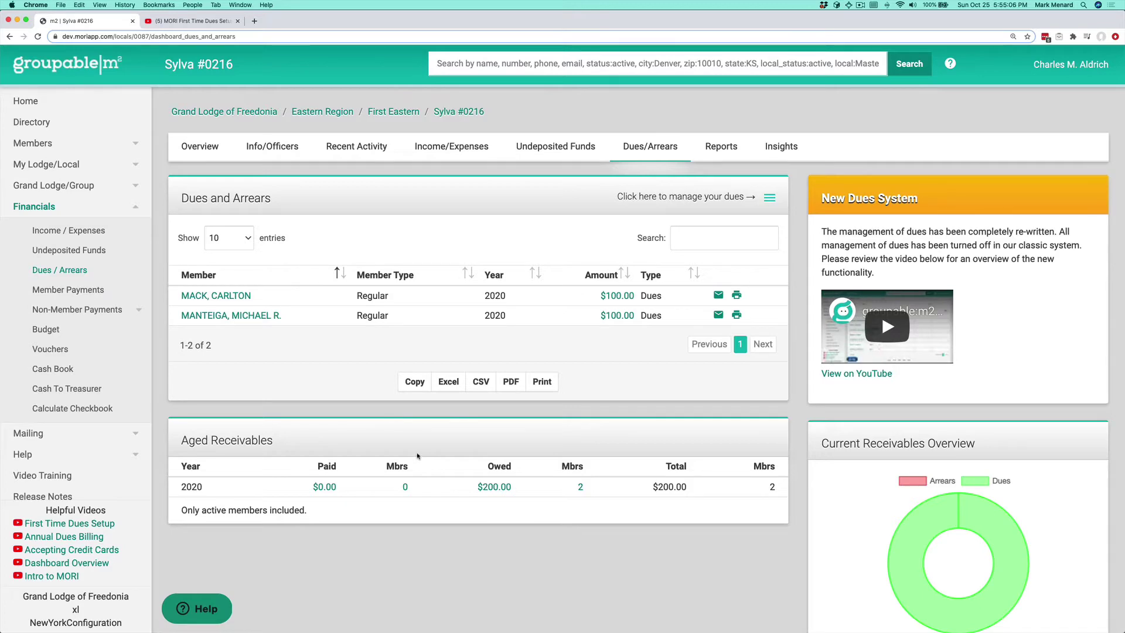
pyautogui.scroll(-5, 478, 454)
pyautogui.scroll(-4, 478, 453)
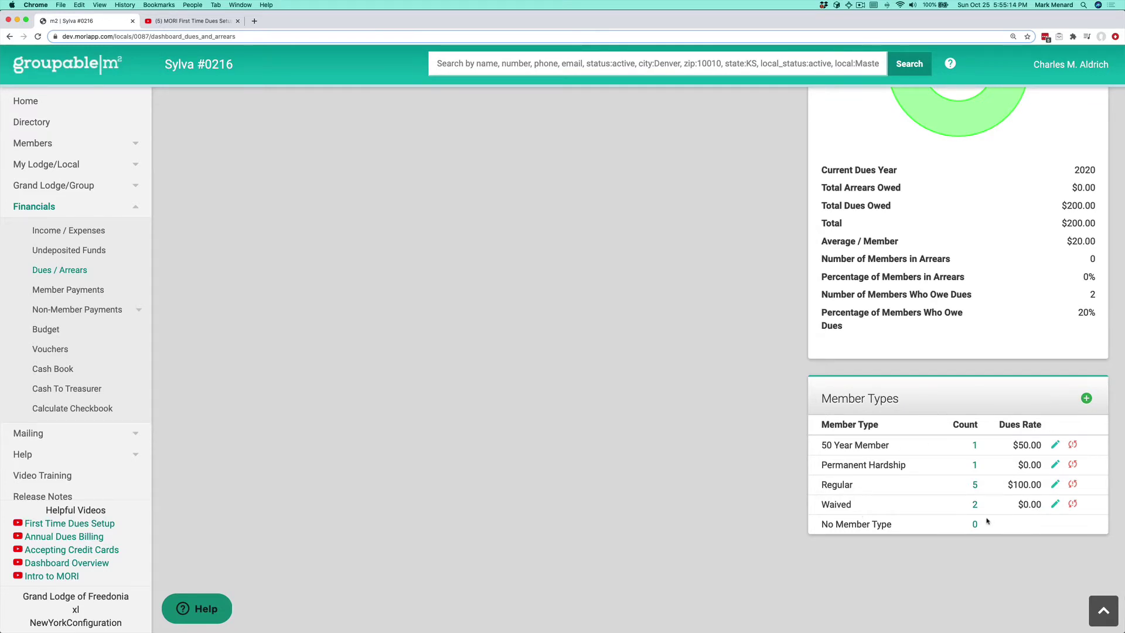
pyautogui.scroll(5, 645, 382)
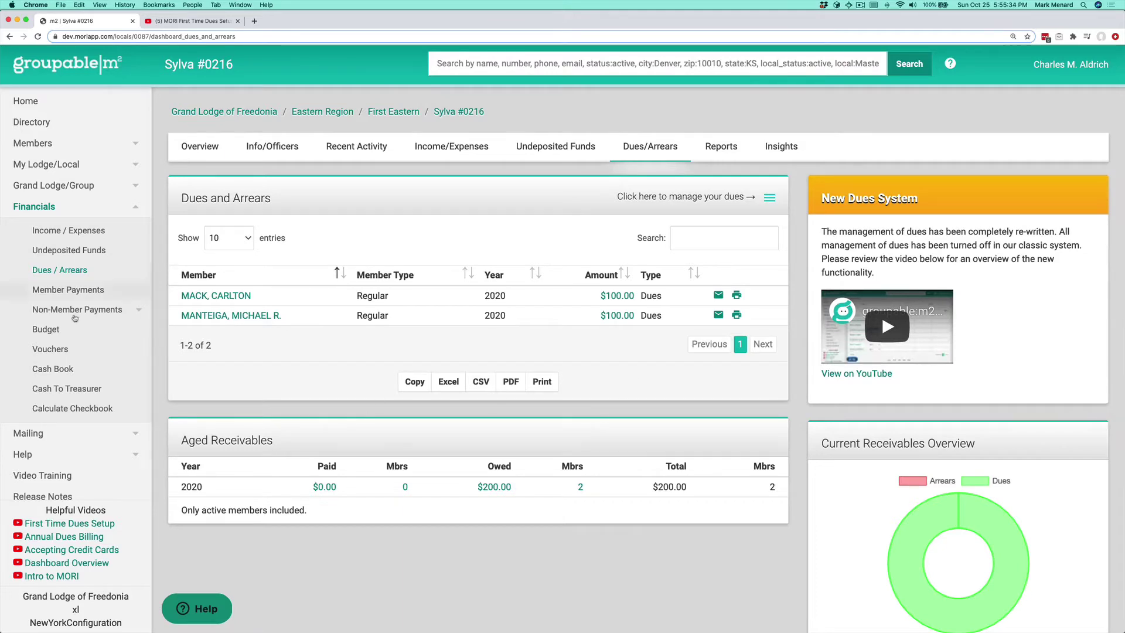
# - Open the lodge's budget form and highlight the DUES income category
pyautogui.click(46, 328)
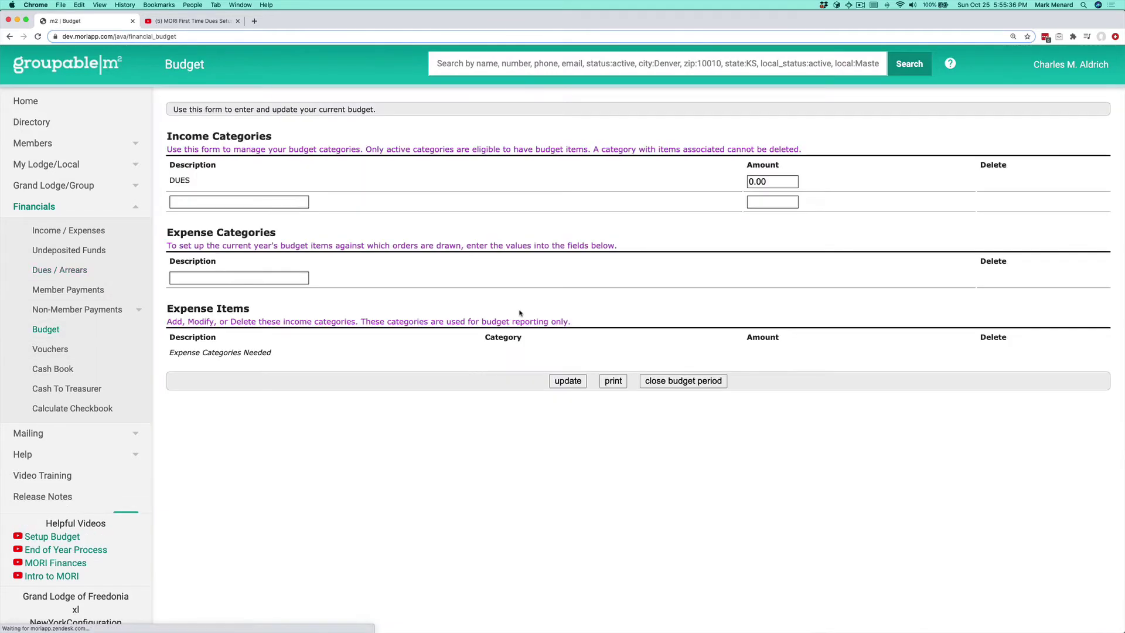
pyautogui.doubleClick(178, 179)
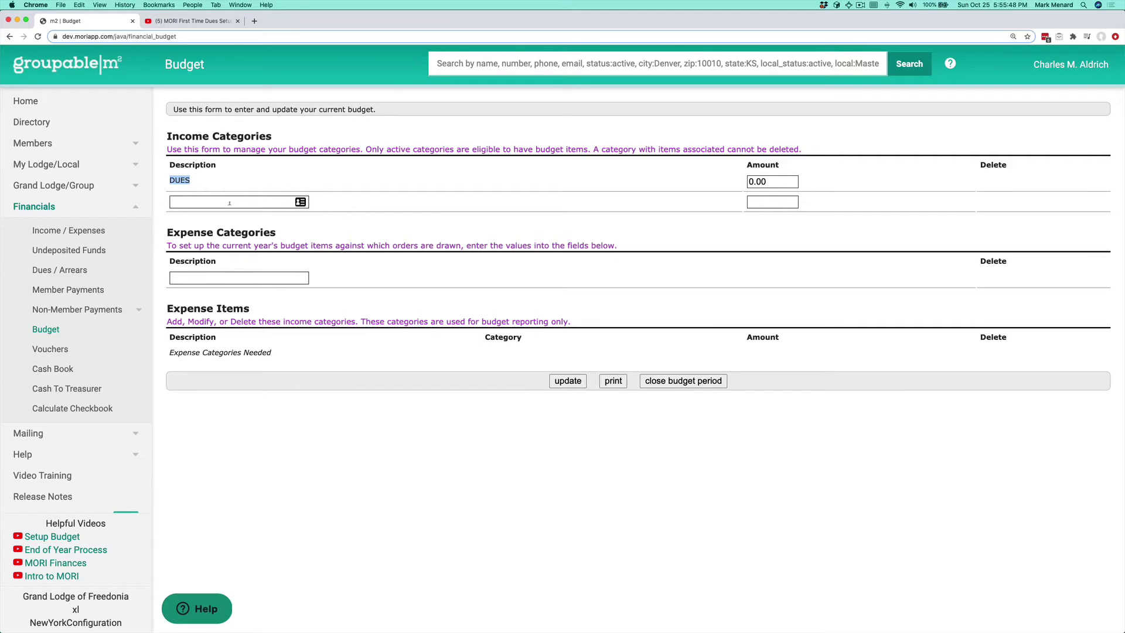
# - Add a budget income category named "Donations for Charities" and save the budget
pyautogui.click(229, 204)
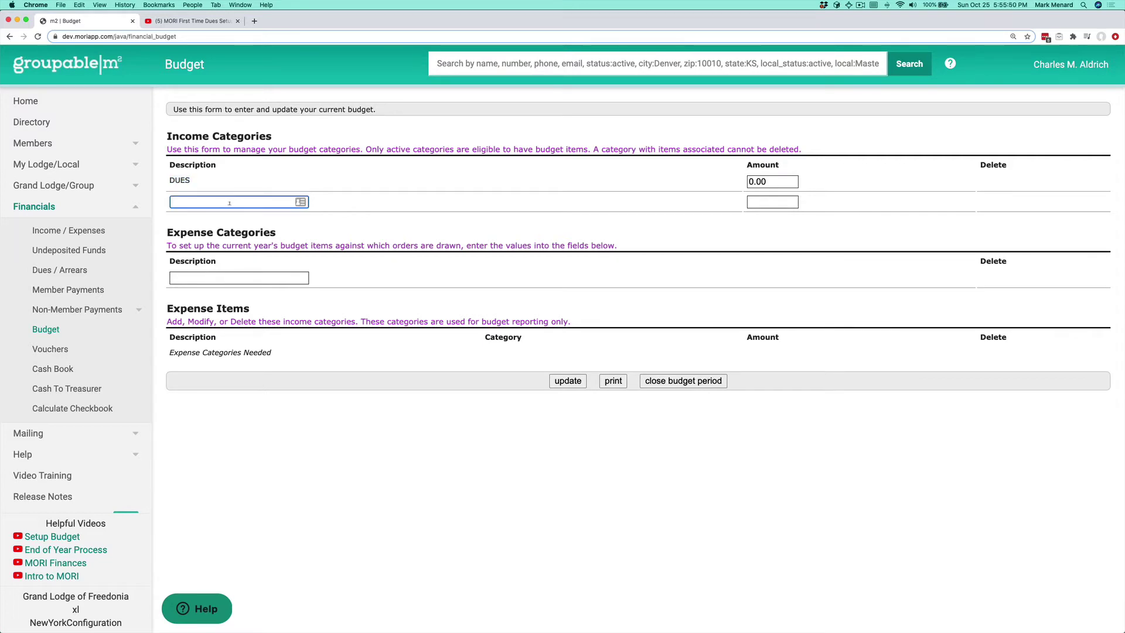
pyautogui.write('Donations for Charities')
pyautogui.press('Tab')
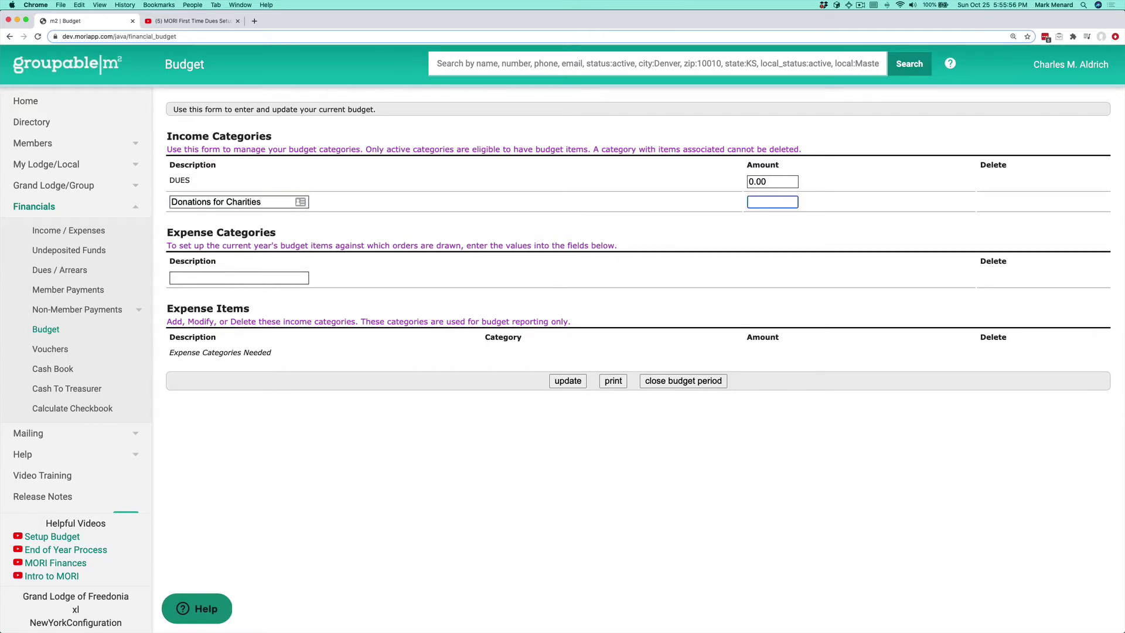
pyautogui.press('Return')
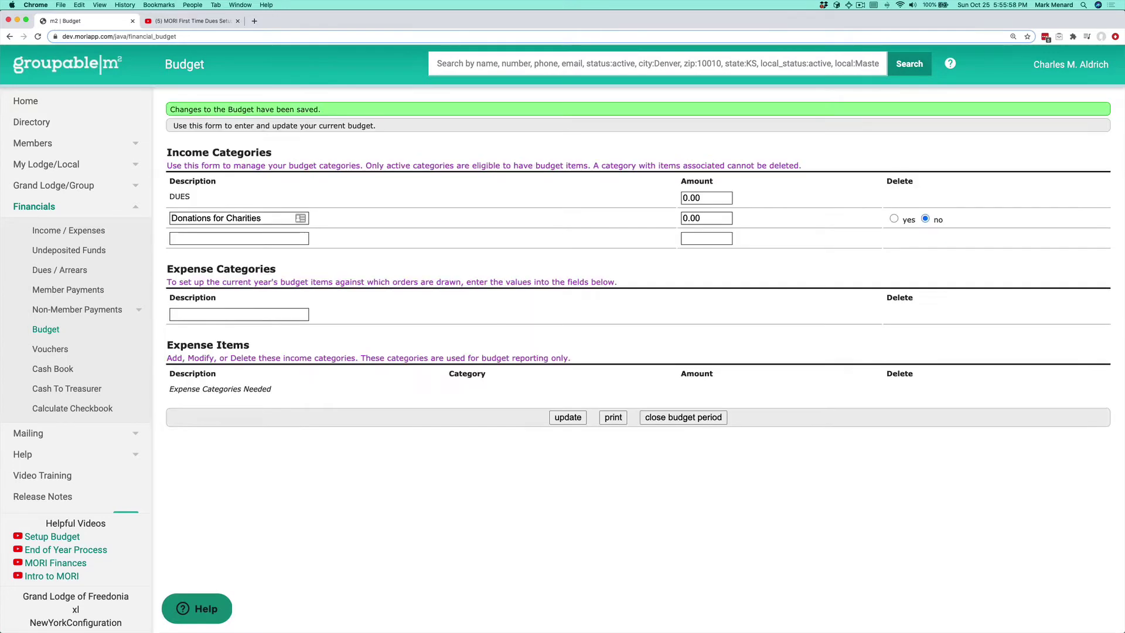
# - Add "New Roof Fund" as another income category, leaving its amount blank, and save the budget
pyautogui.click(194, 240)
pyautogui.write('New F')
pyautogui.write('oof Fund')
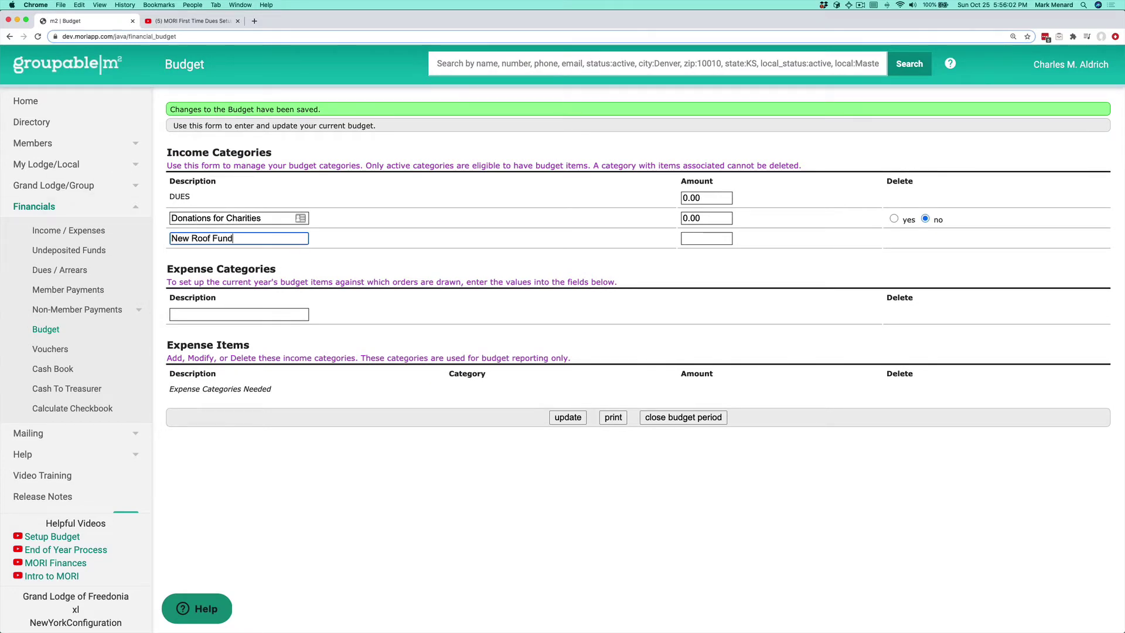
pyautogui.click(714, 238)
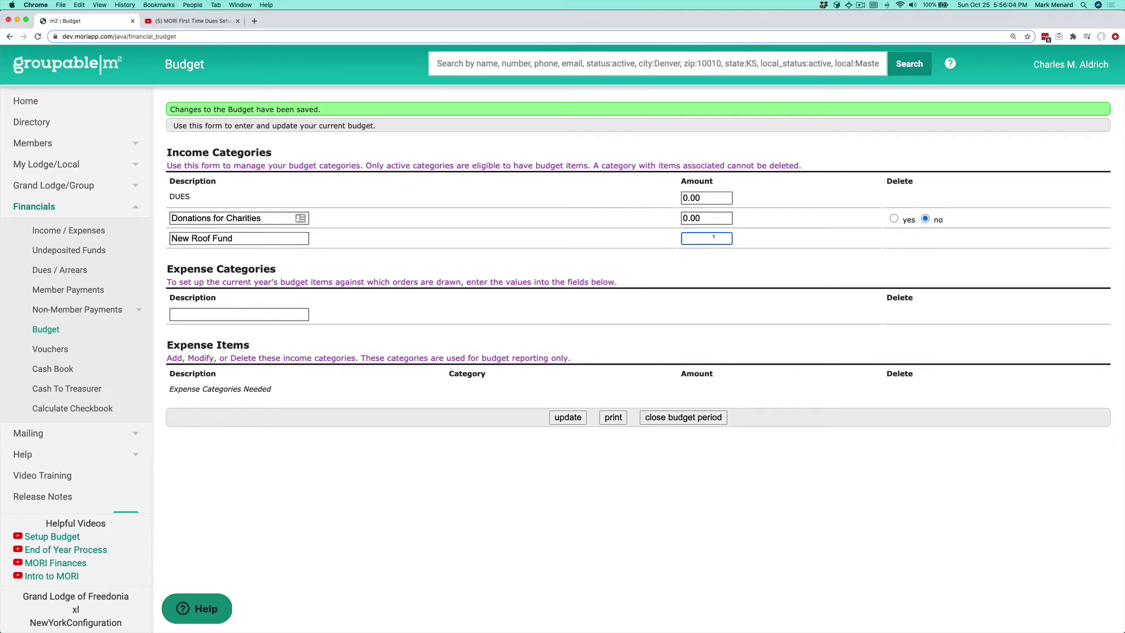
pyautogui.press('Return')
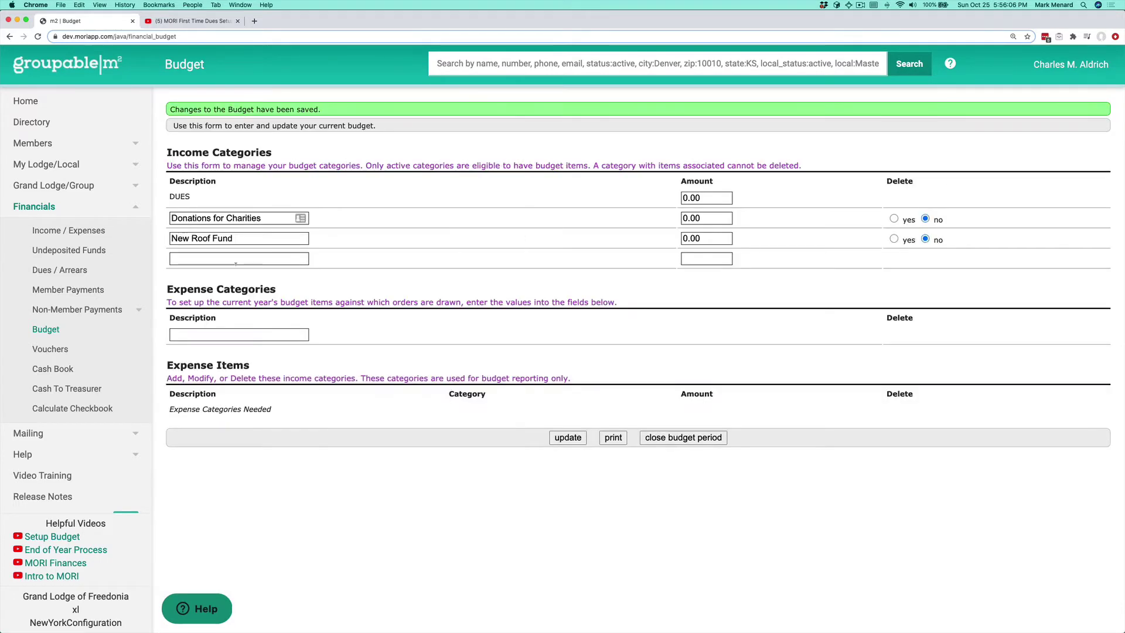
# - Add an income category named "Donation for National Charity Fund" with an amount of 0 and update the budget
pyautogui.click(229, 258)
pyautogui.write('Don')
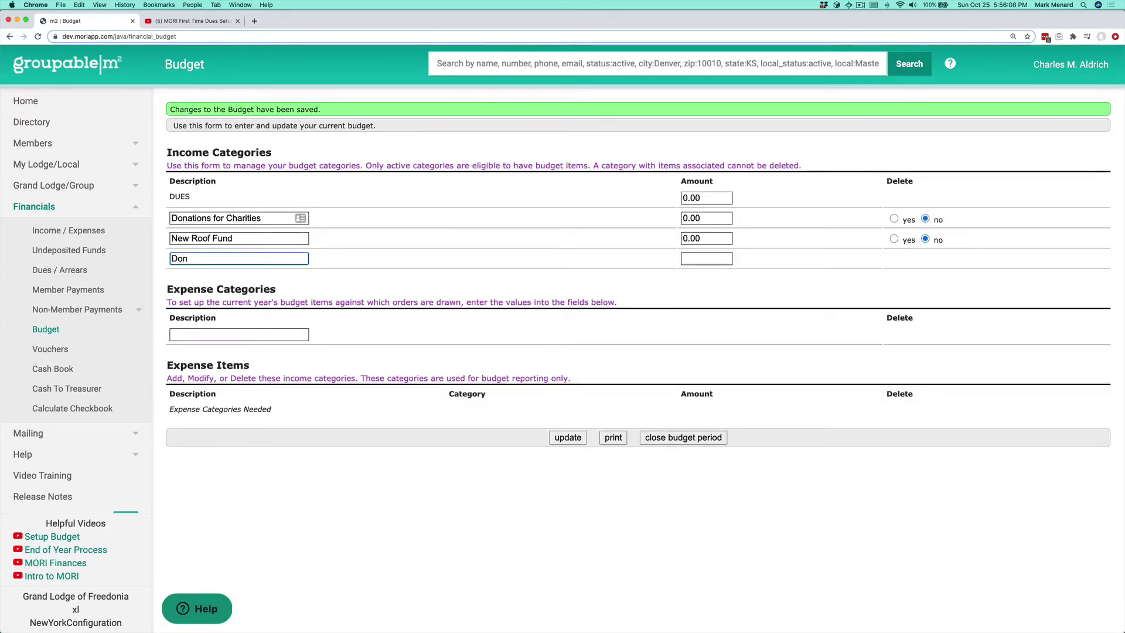
pyautogui.write('ation fo')
pyautogui.write('r Nee')
pyautogui.press('BackSpace')
pyautogui.press('BackSpace')
pyautogui.write('ational Charity Fund')
pyautogui.press('Tab')
pyautogui.write('0')
pyautogui.press('Tab')
pyautogui.click(568, 437)
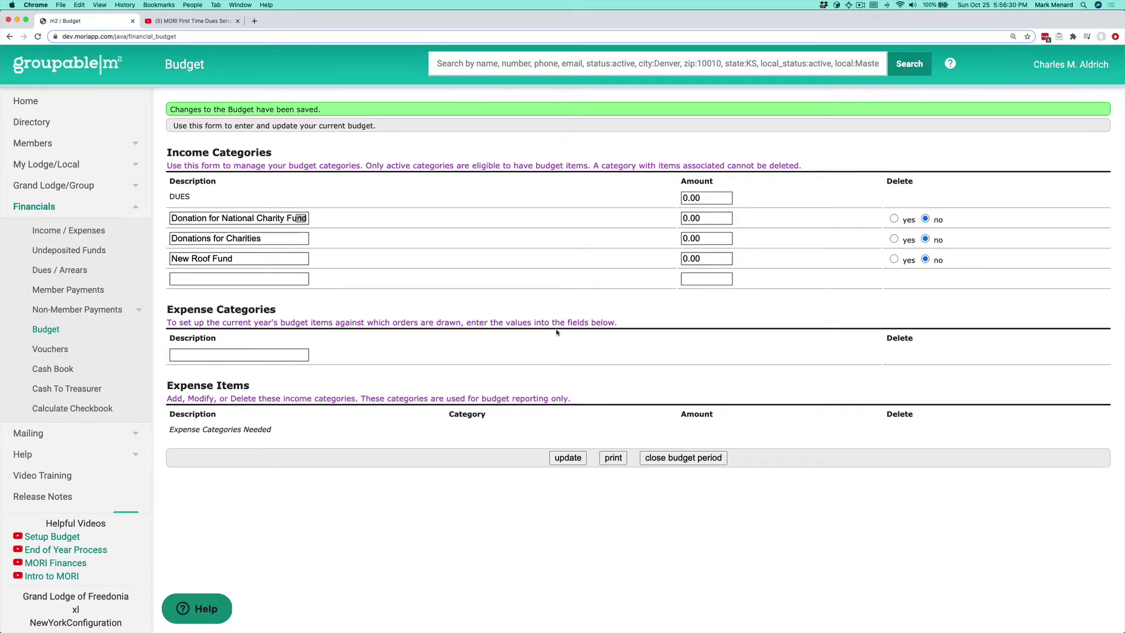
# - Open the lodge's dues notice configuration from the dues and arrears page and look at the Solicitations section
pyautogui.click(60, 270)
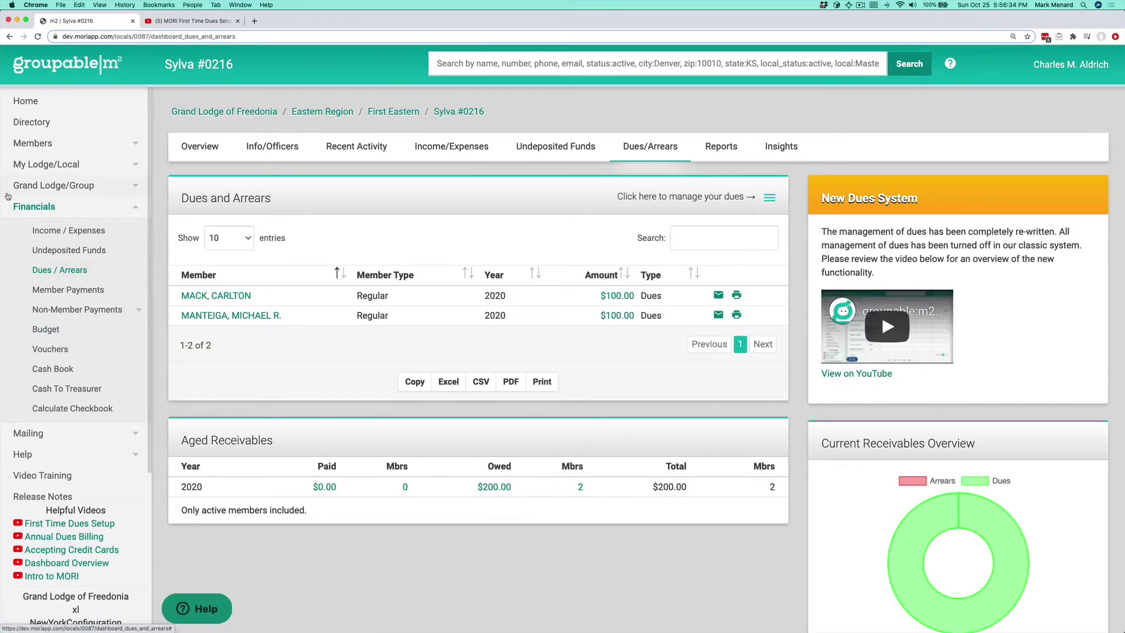
pyautogui.click(771, 198)
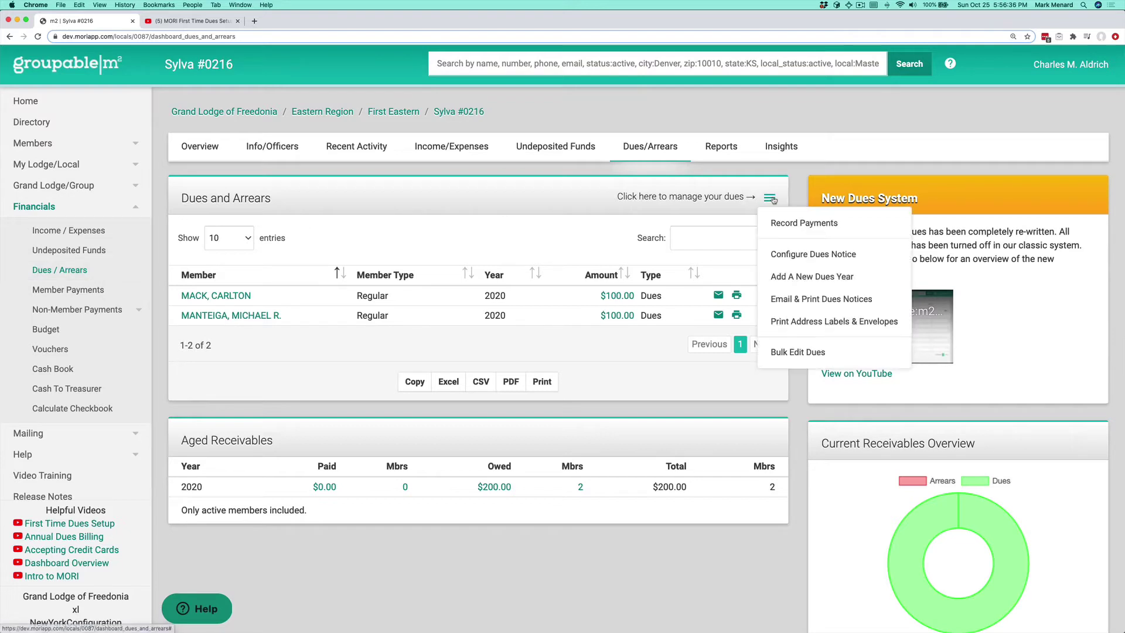
pyautogui.click(824, 258)
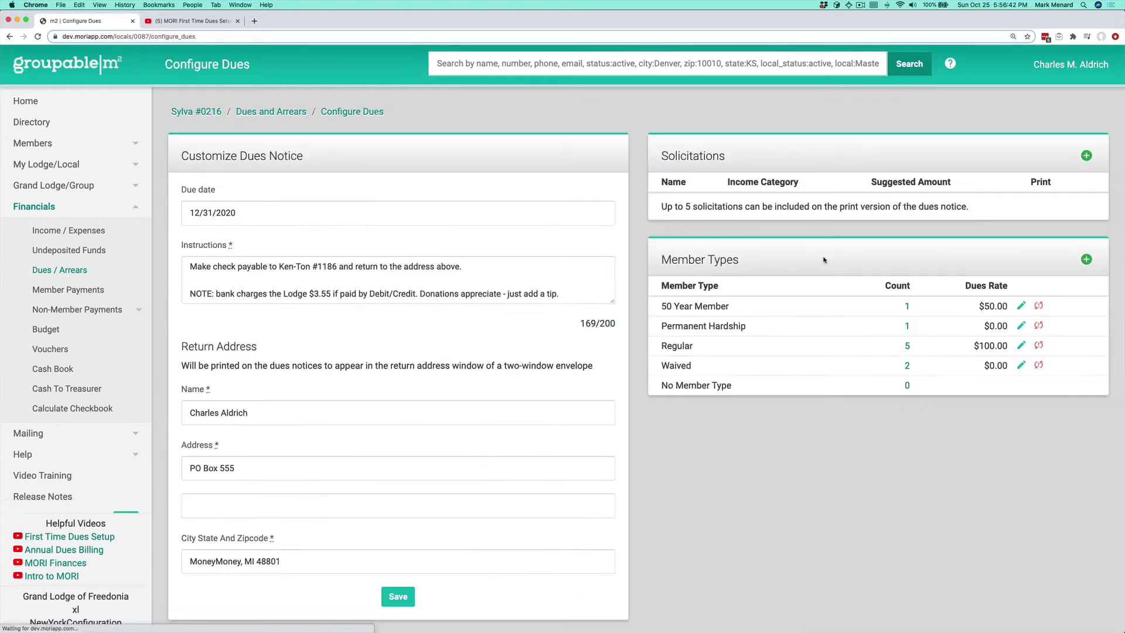
pyautogui.moveTo(665, 151); pyautogui.dragTo(999, 214)
pyautogui.click(721, 148)
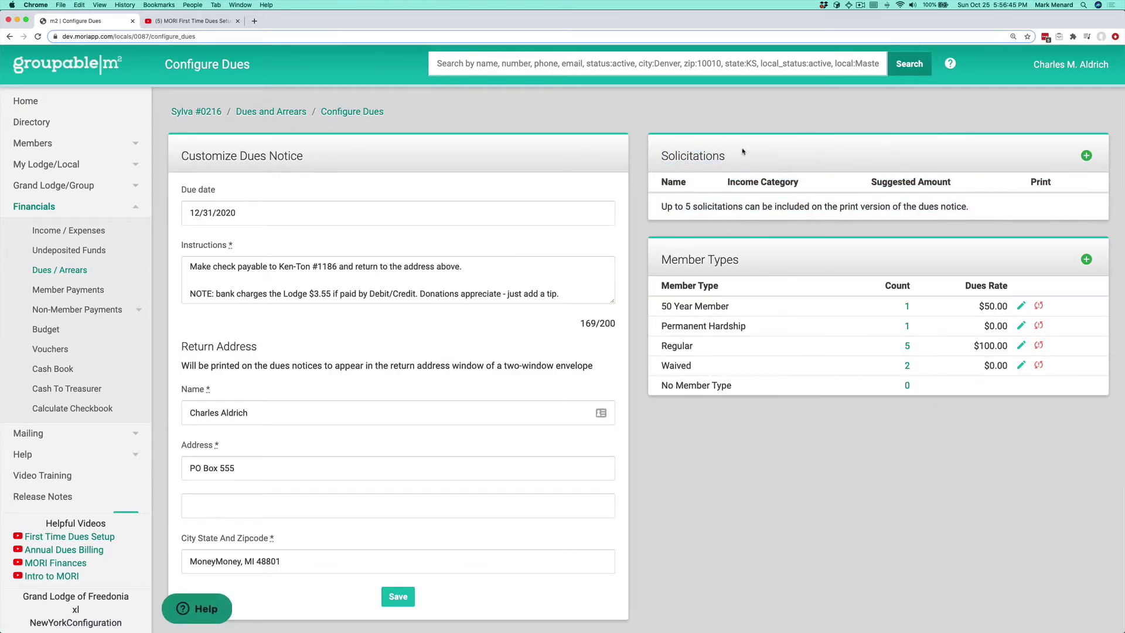
# - Create a solicitation "New Roof Fund Drive" in the New Roof Fund category, suggesting $50 and printed on the dues notice
pyautogui.click(1086, 157)
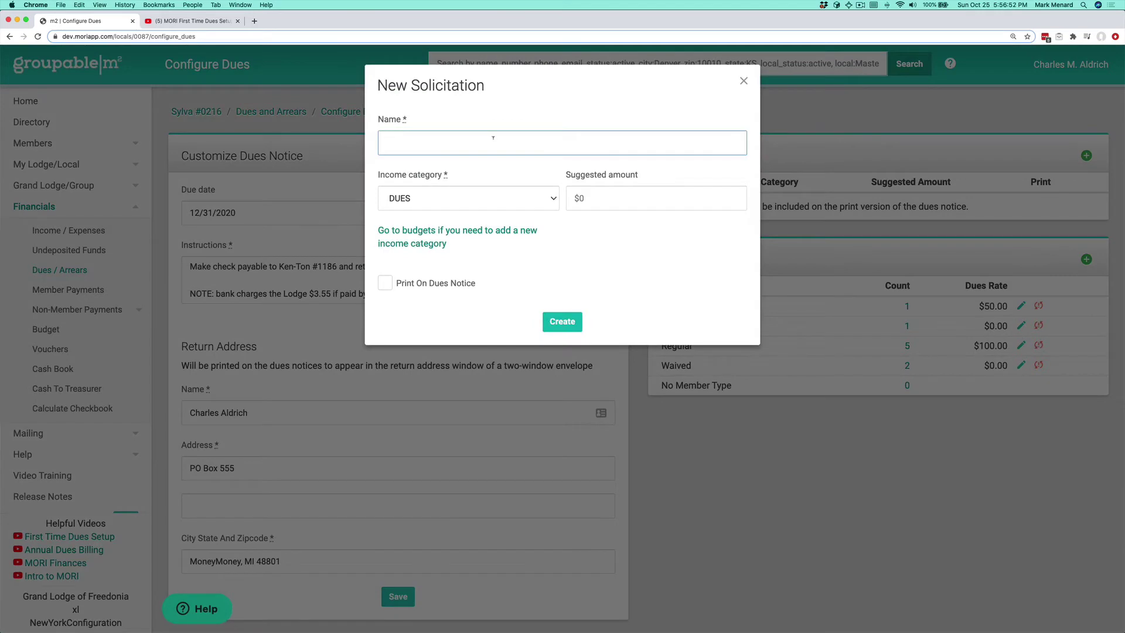
pyautogui.write('New Roof Fund Drive')
pyautogui.click(477, 205)
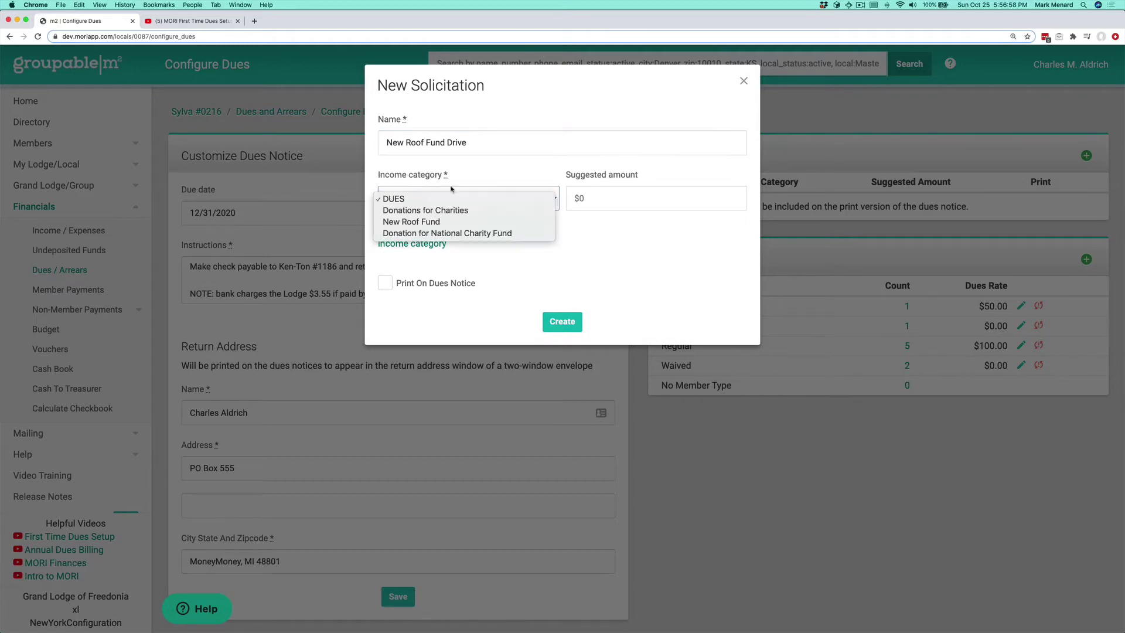
pyautogui.click(428, 221)
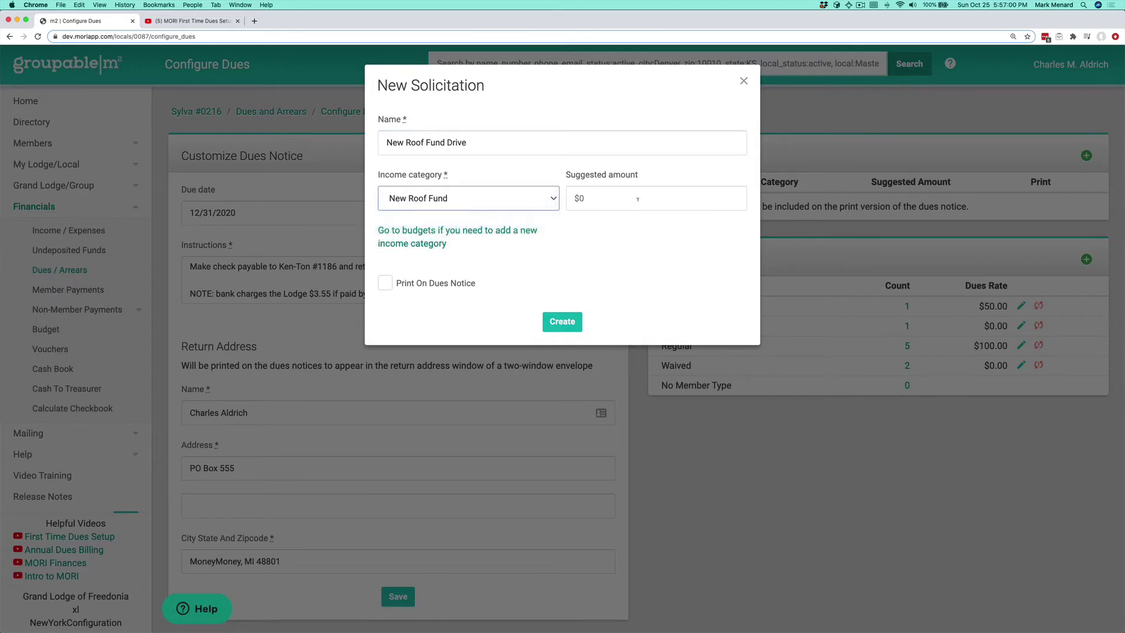
pyautogui.click(634, 197)
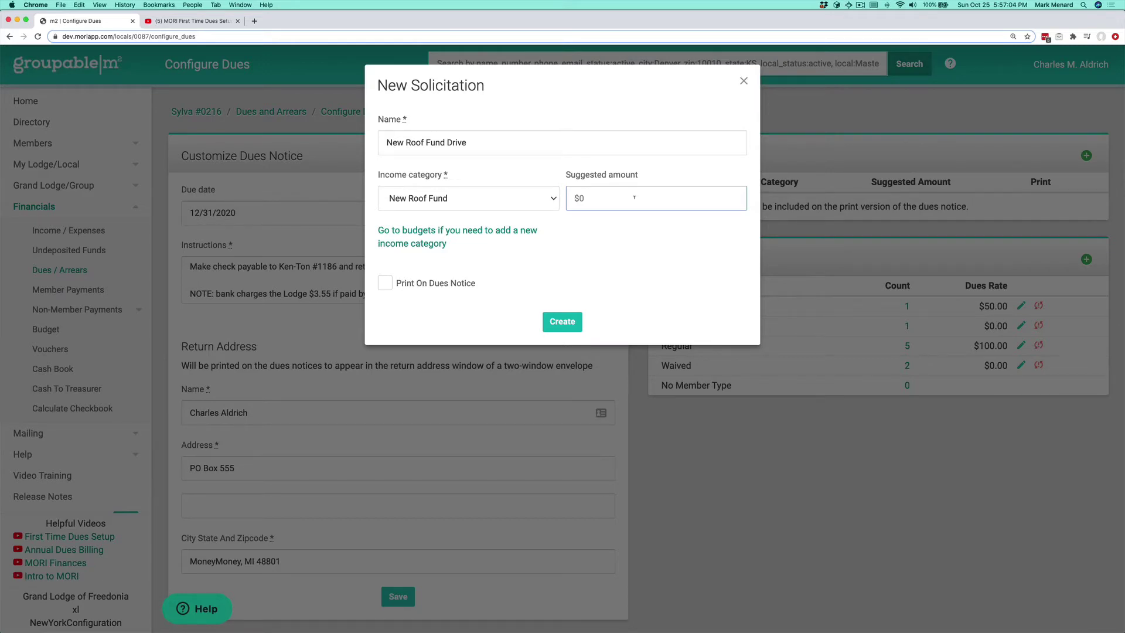
pyautogui.write('50')
pyautogui.click(385, 283)
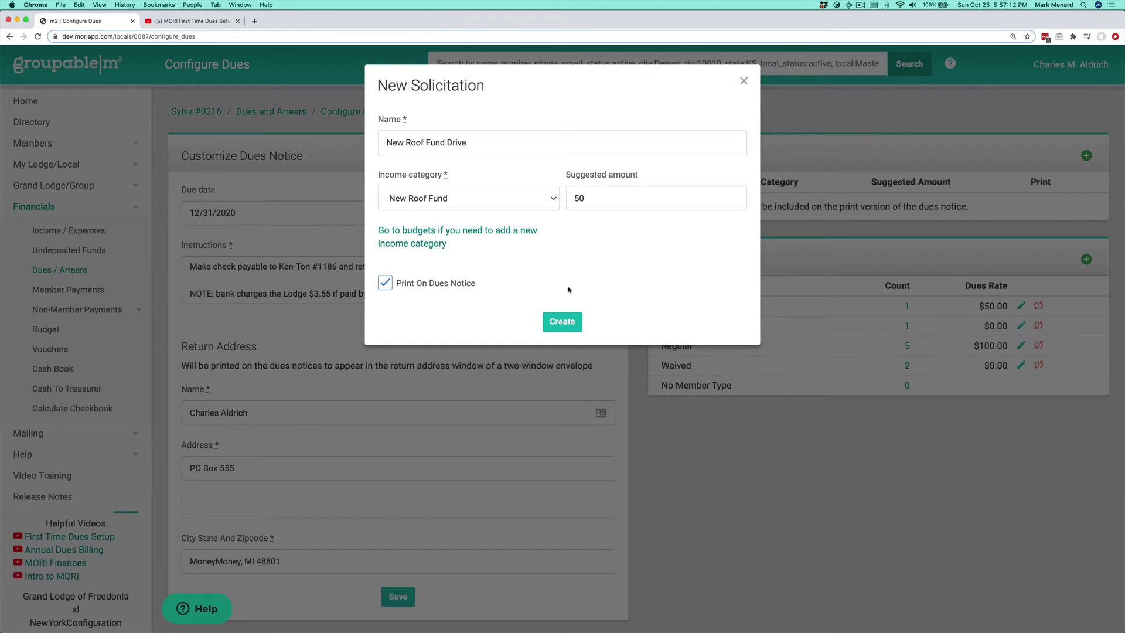
pyautogui.click(567, 326)
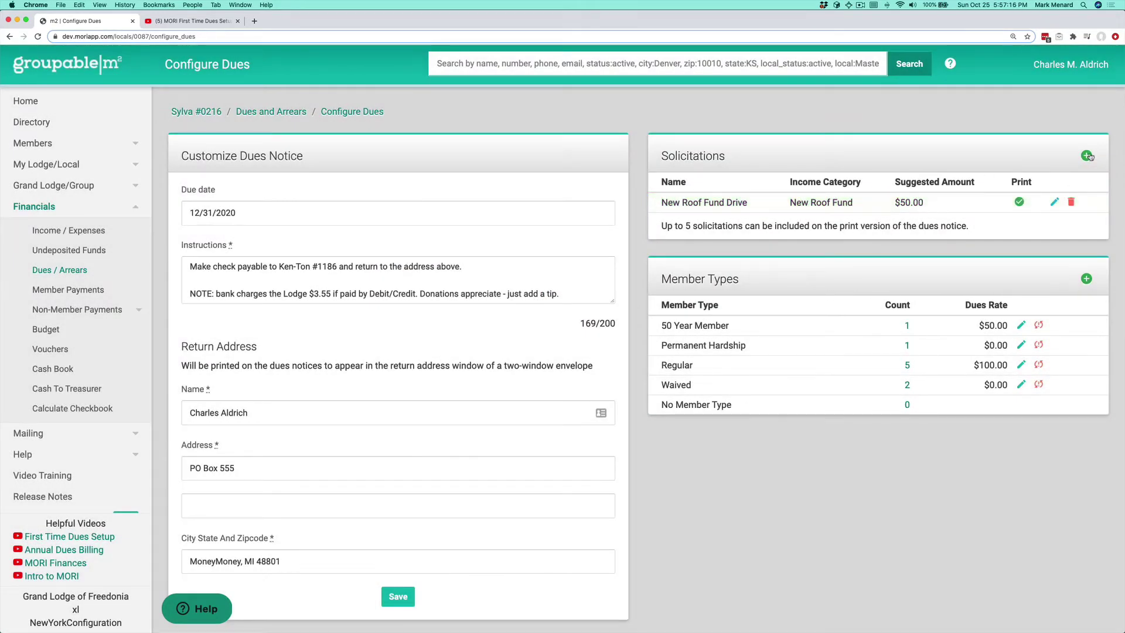
# - Create a solicitation "Local Charities" in the Donations for Charities category, suggesting $10 and printed on the dues notice
pyautogui.click(1087, 156)
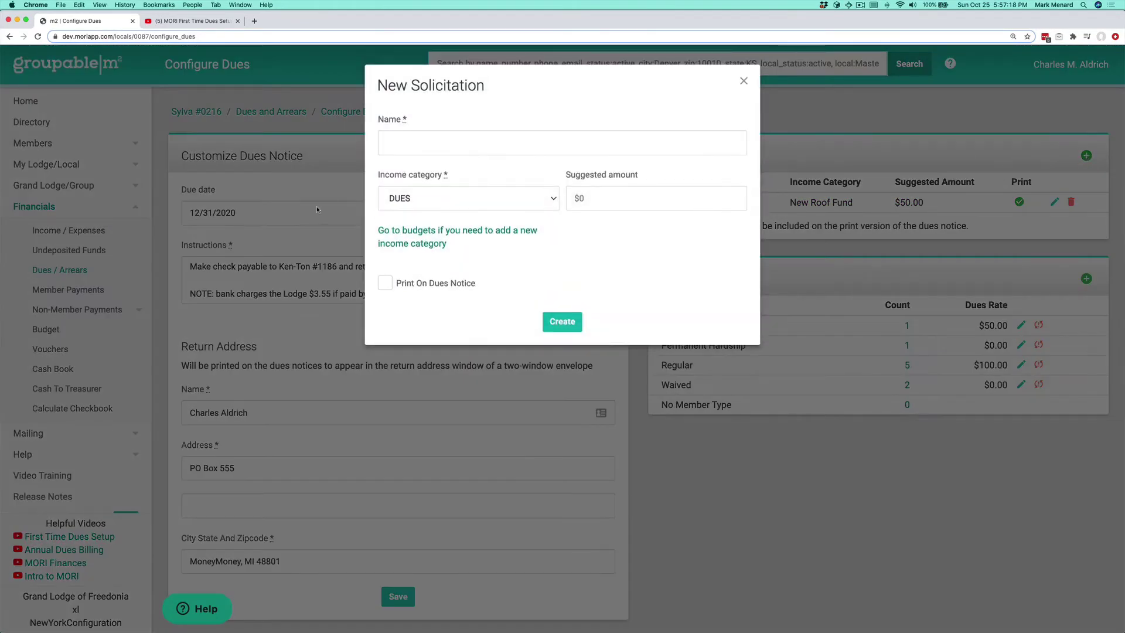
pyautogui.click(457, 136)
pyautogui.write('Local Charities')
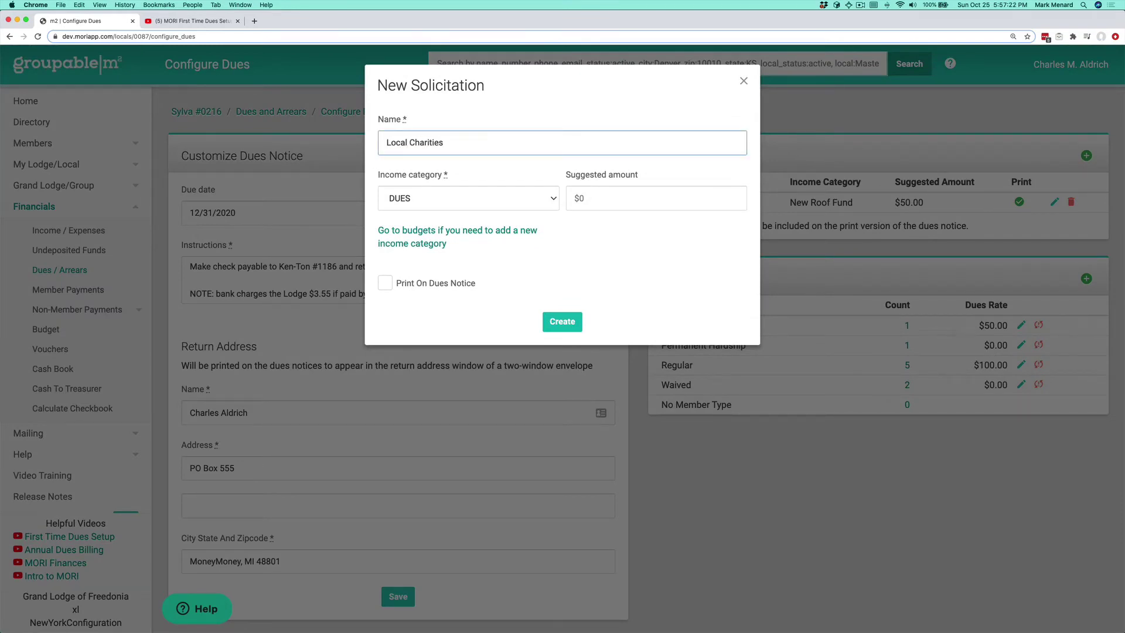
pyautogui.click(433, 204)
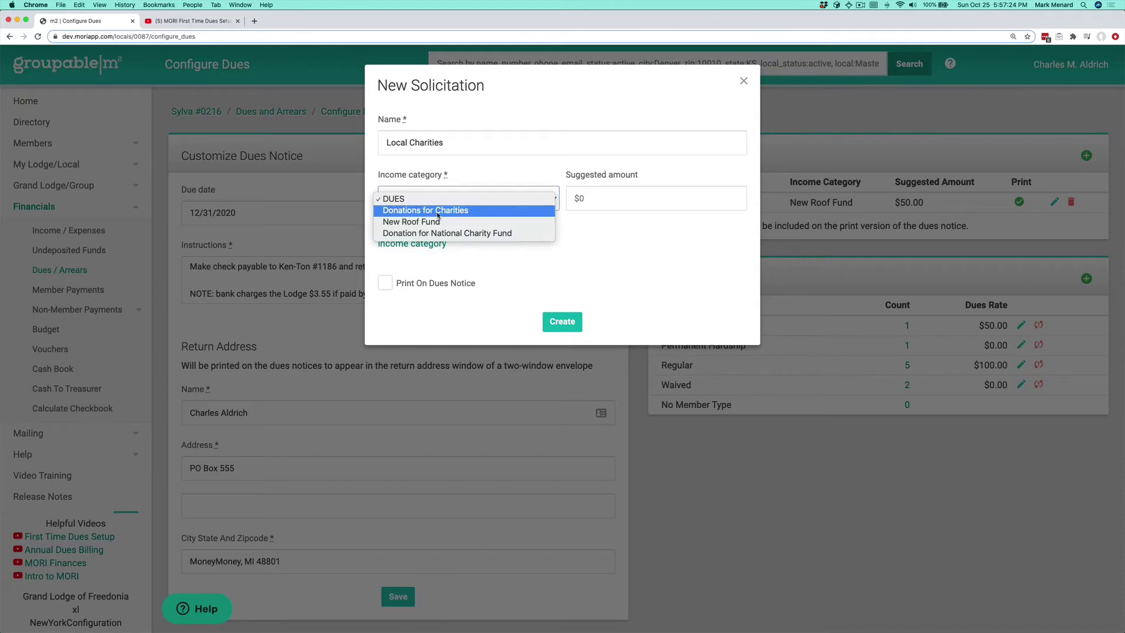
pyautogui.click(418, 209)
pyautogui.click(638, 197)
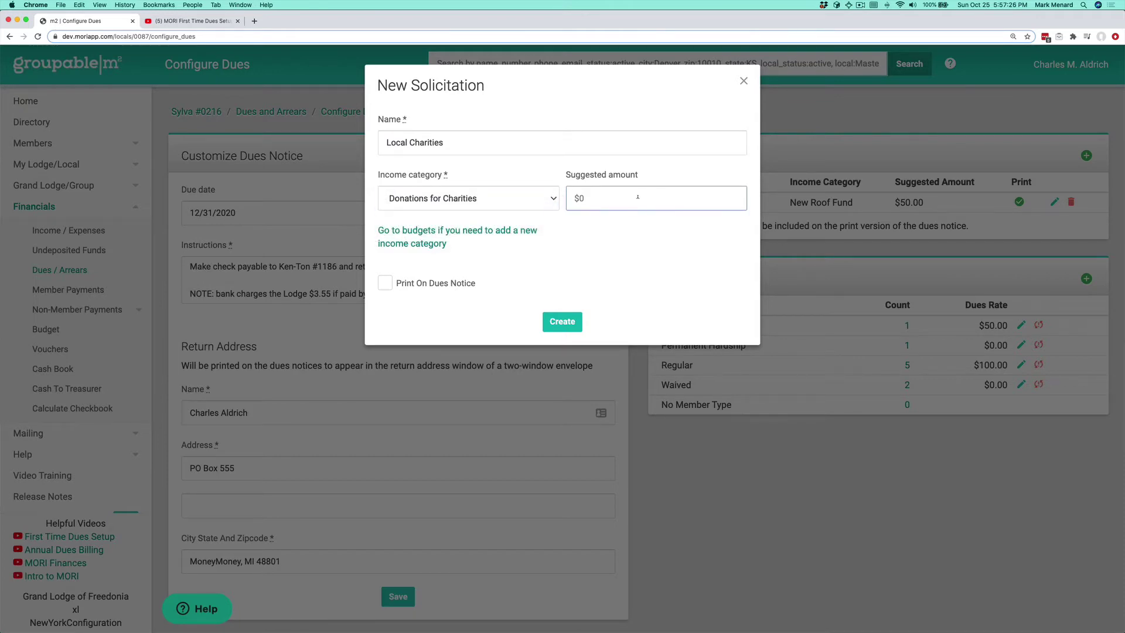
pyautogui.write('10')
pyautogui.click(424, 285)
pyautogui.click(563, 322)
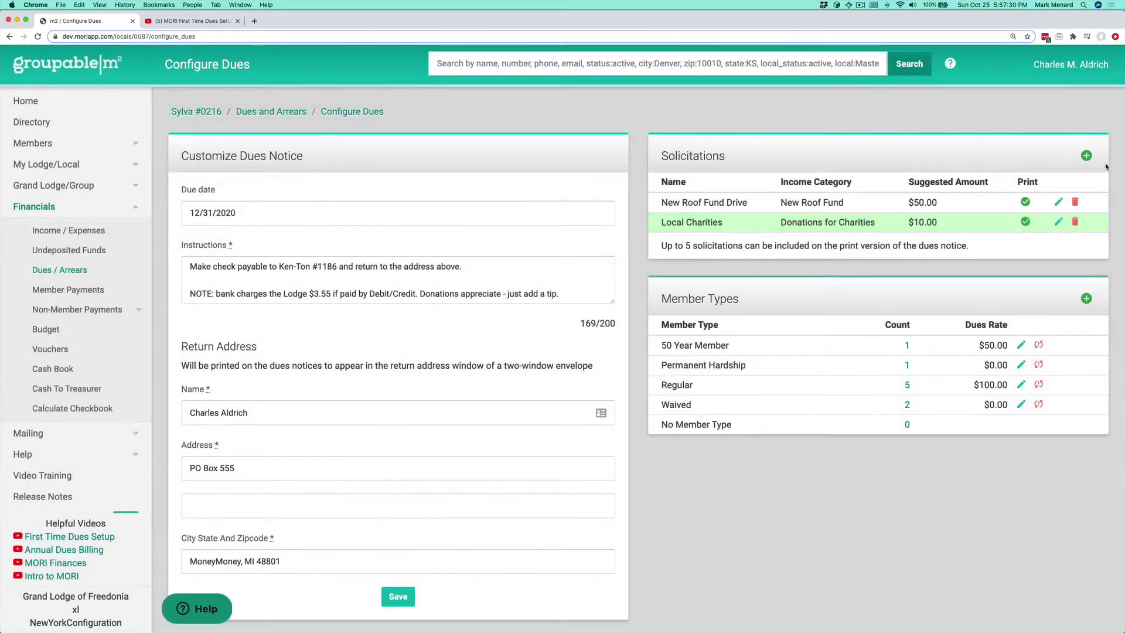
# - Create a solicitation "National Charities" in the Donation for National Charity Fund category, without a suggested amount and printed on the dues notice
pyautogui.click(1086, 156)
pyautogui.click(430, 138)
pyautogui.write('National Charities')
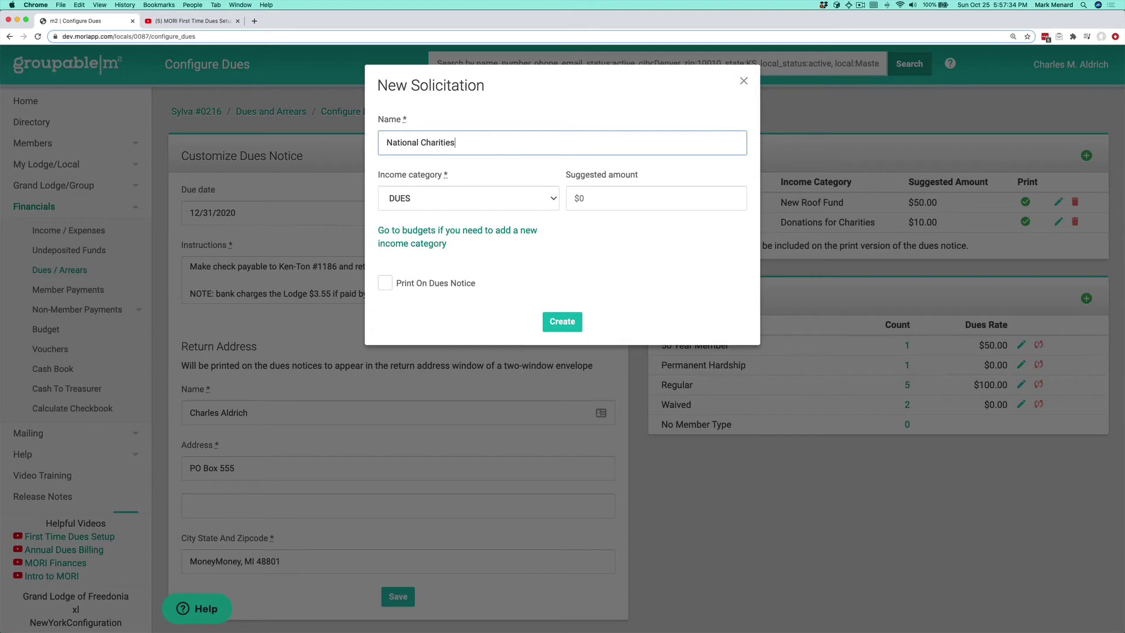
pyautogui.press('Tab')
pyautogui.click(460, 193)
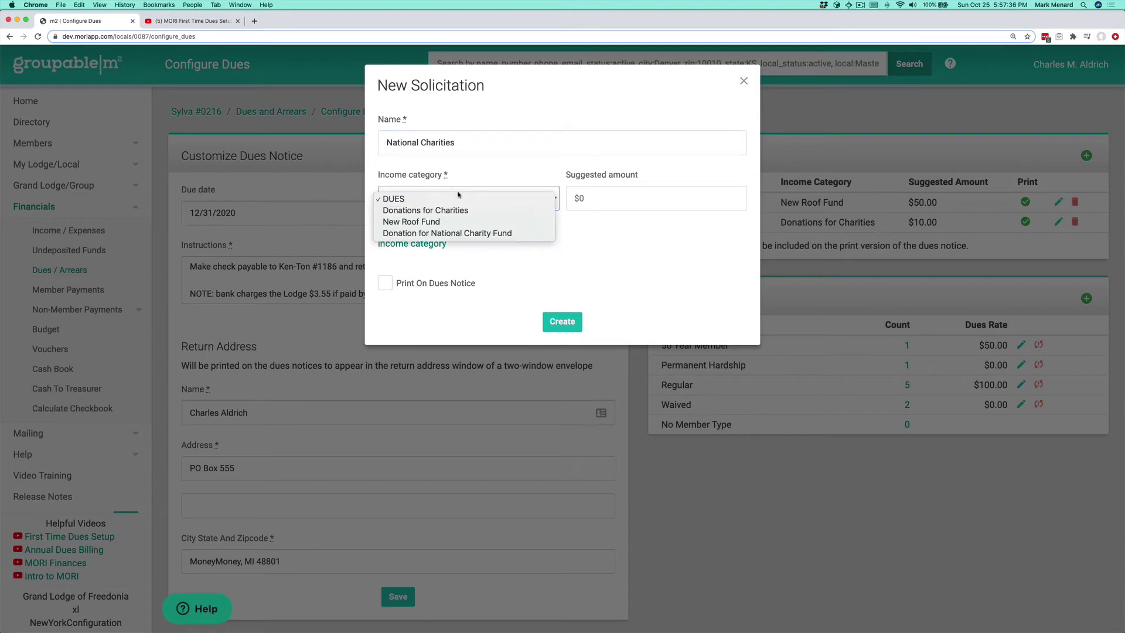
pyautogui.click(442, 234)
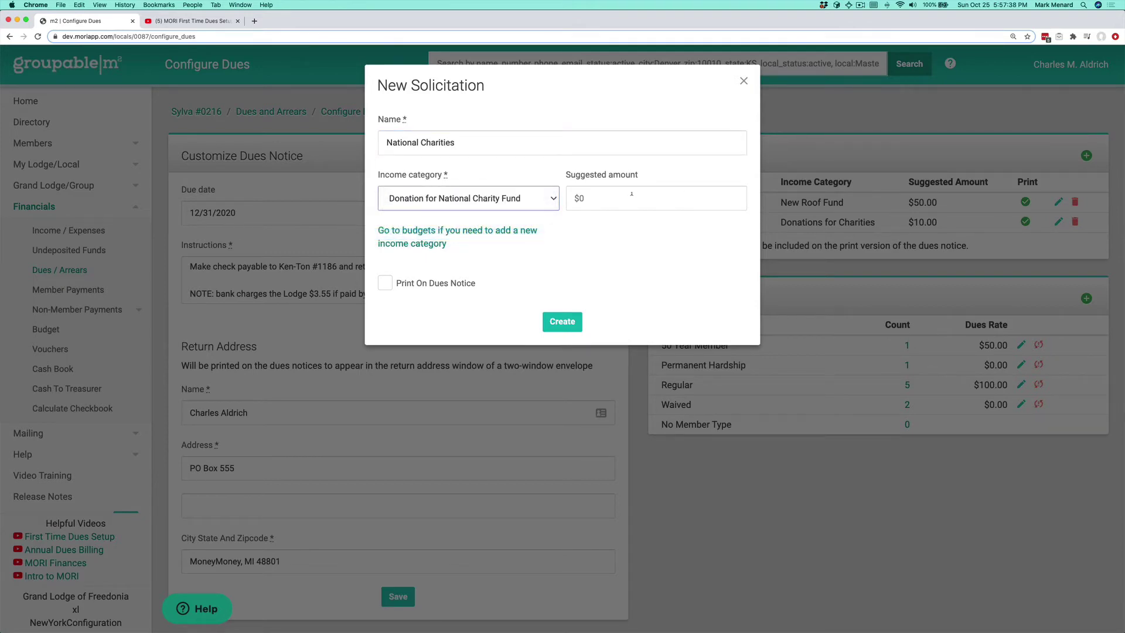
pyautogui.click(632, 194)
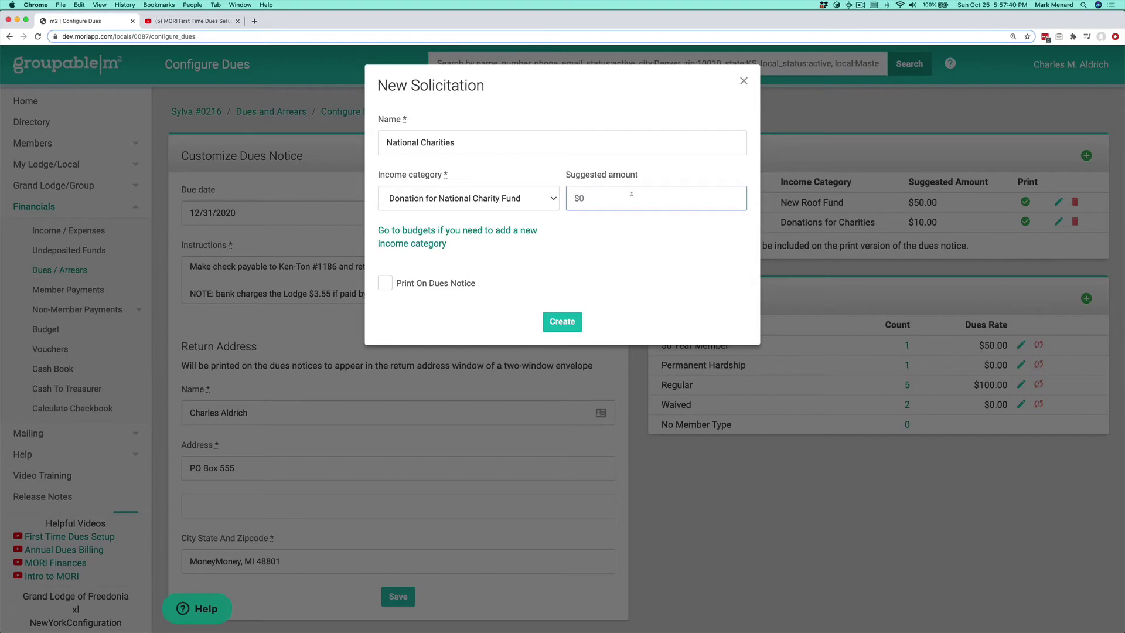
pyautogui.click(420, 285)
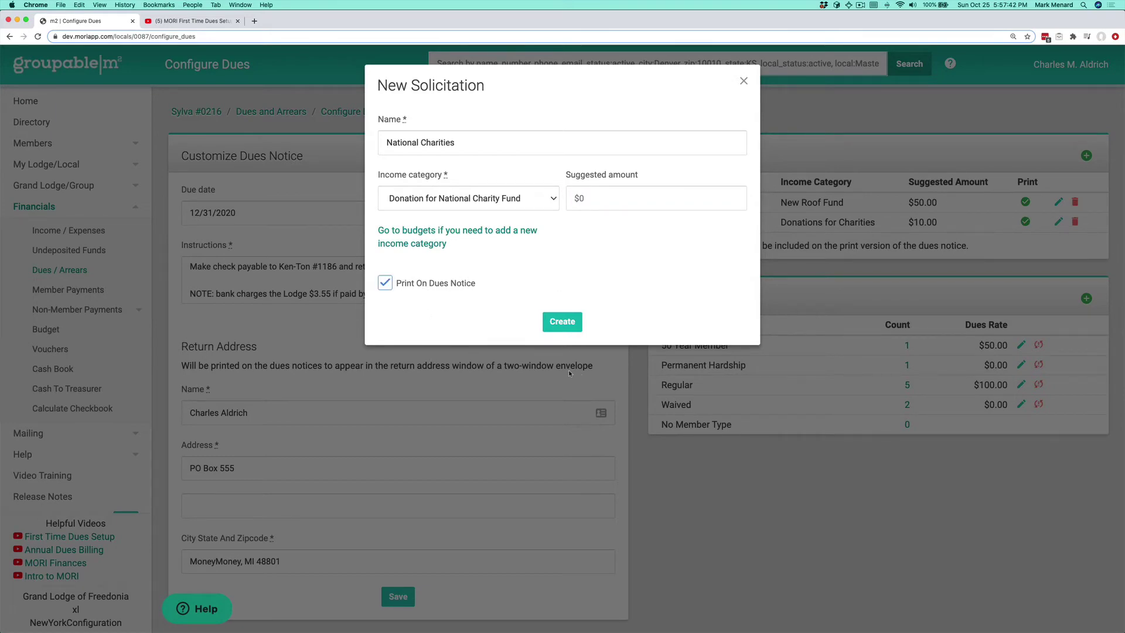
pyautogui.click(562, 321)
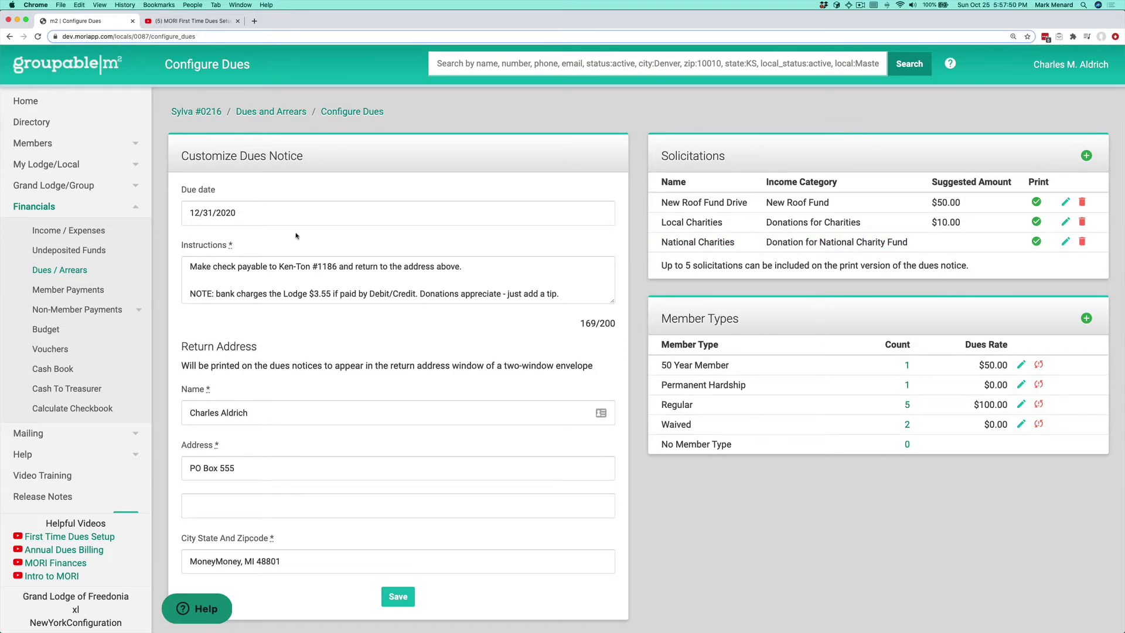
# - Replace the dues notice instructions with "Direction for mailing in dues. Please send them to the return address." and save the notice
pyautogui.tripleClick(253, 209)
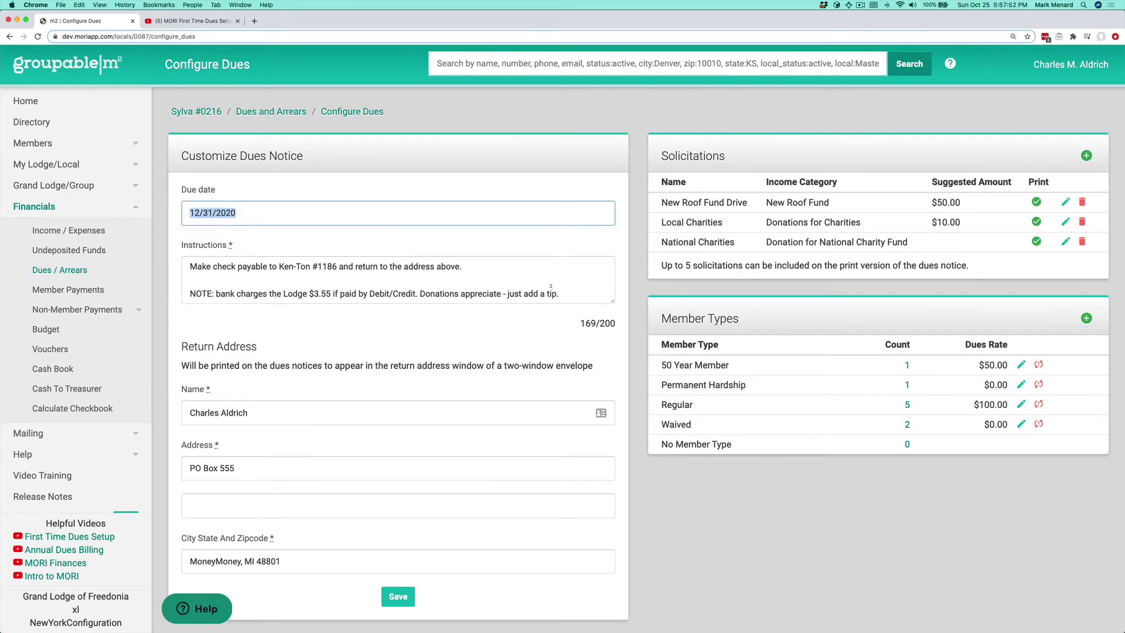
pyautogui.moveTo(574, 291); pyautogui.dragTo(167, 260)
pyautogui.write('Direction fo')
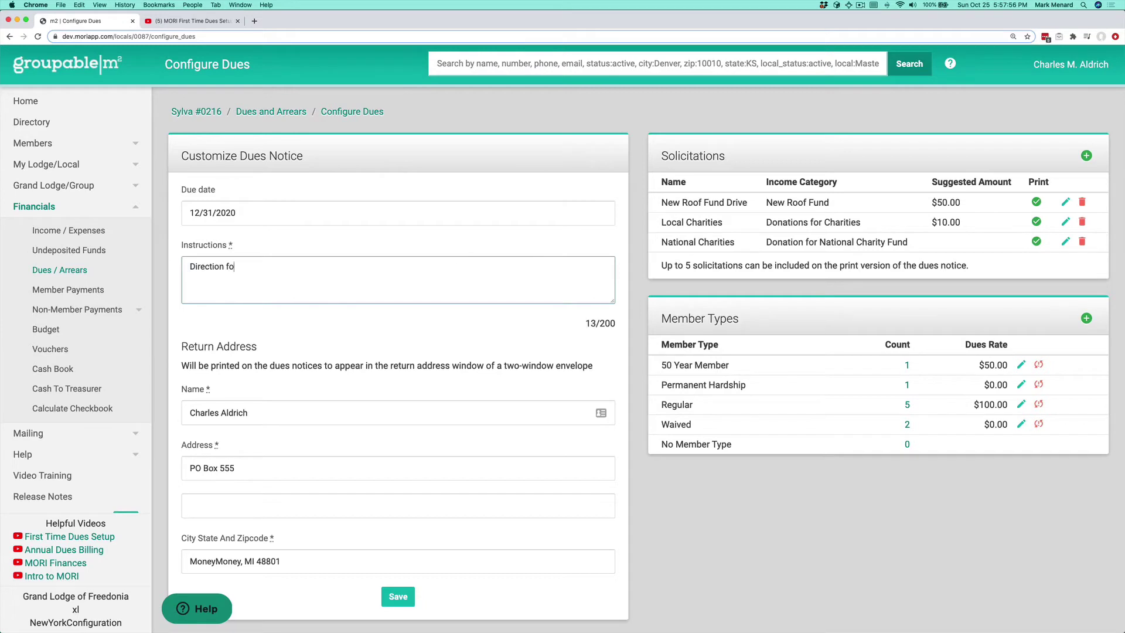
pyautogui.write('r mailing in dues. Please send them to t')
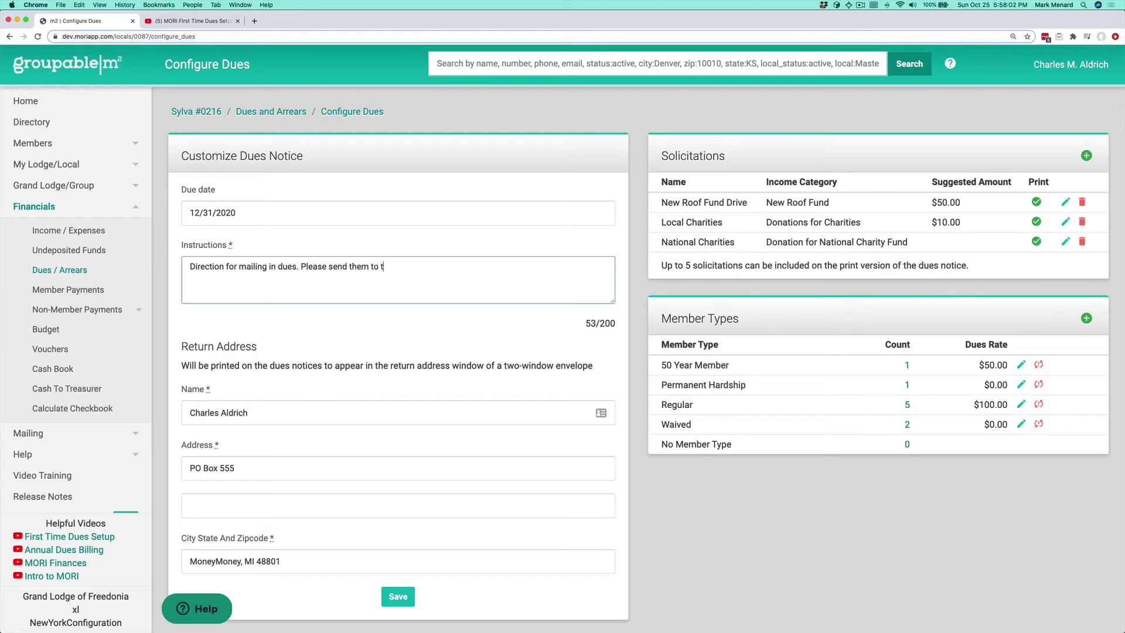
pyautogui.write('he return address.')
pyautogui.scroll(-2, 325, 303)
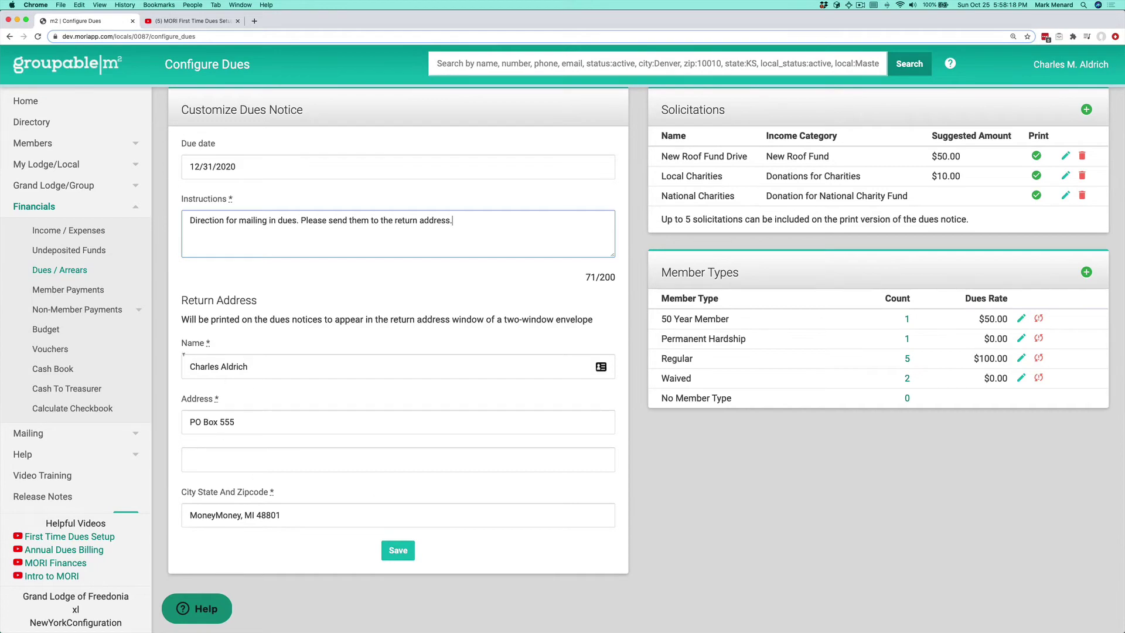
pyautogui.click(397, 550)
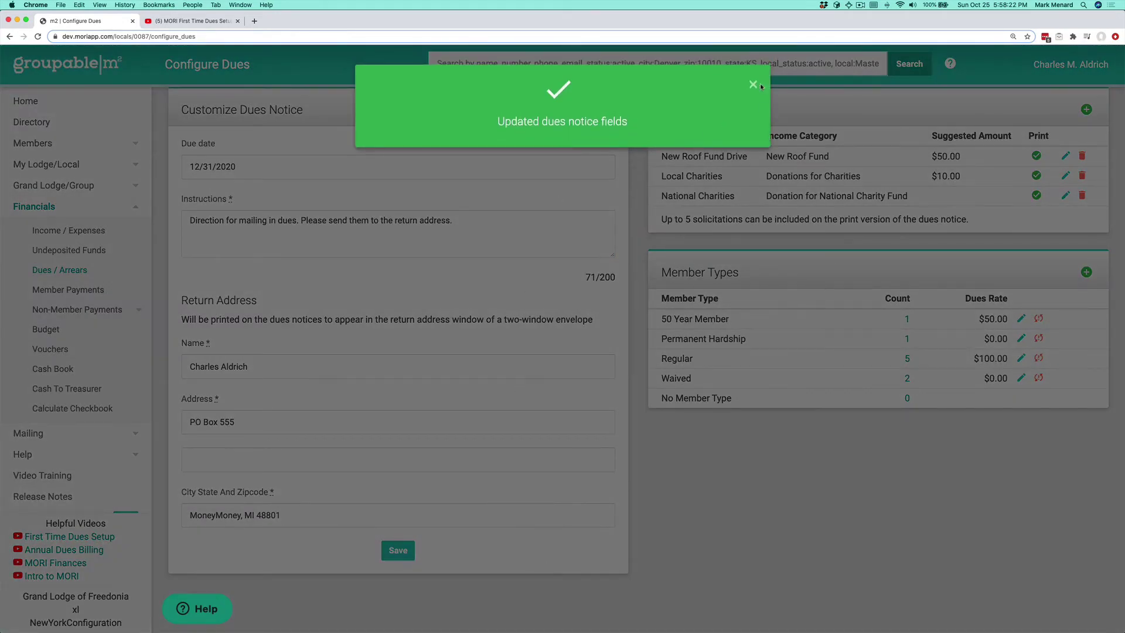
pyautogui.click(753, 85)
pyautogui.scroll(2, 654, 268)
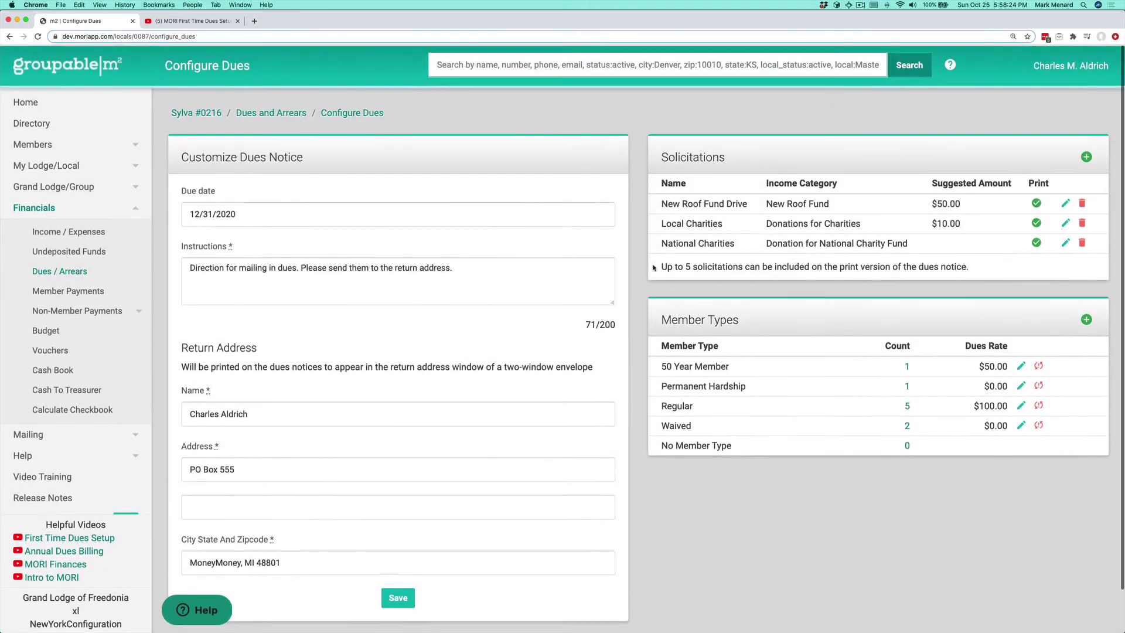
# - Add a new dues year for 2021 from the lodge's Dues and Arrears page, accepting the listed member type rates
pyautogui.click(271, 112)
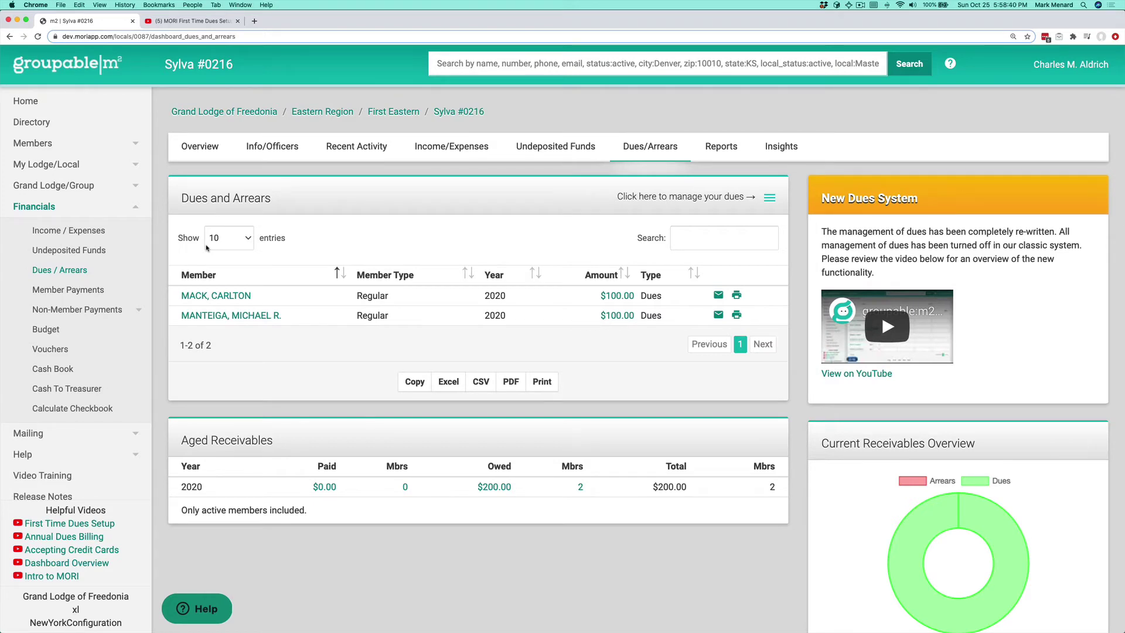
pyautogui.click(770, 198)
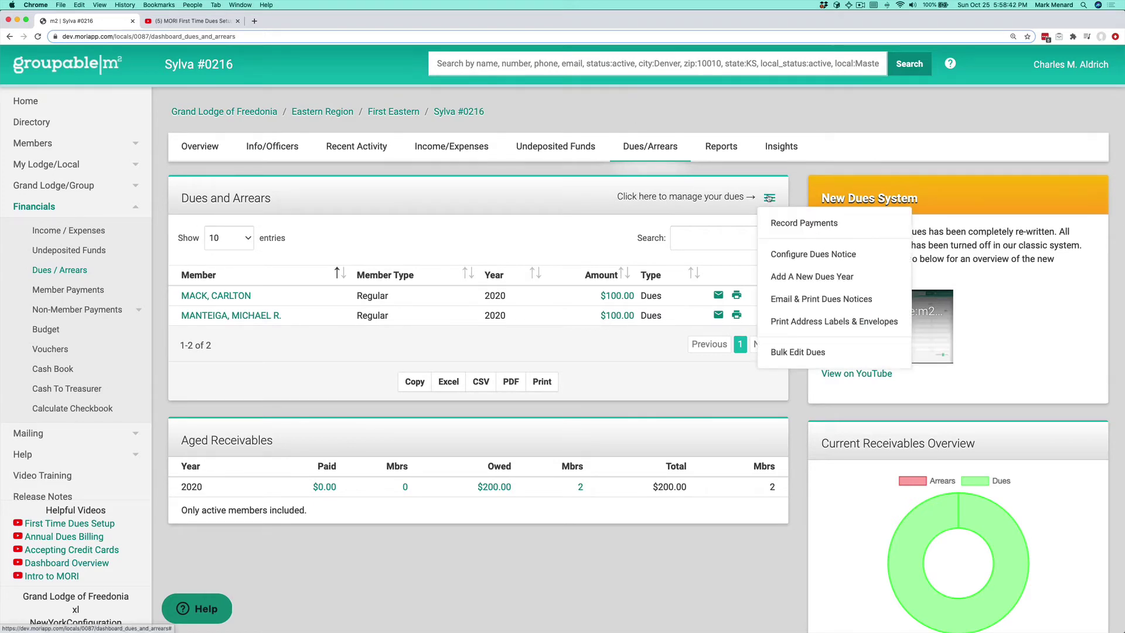
pyautogui.click(837, 276)
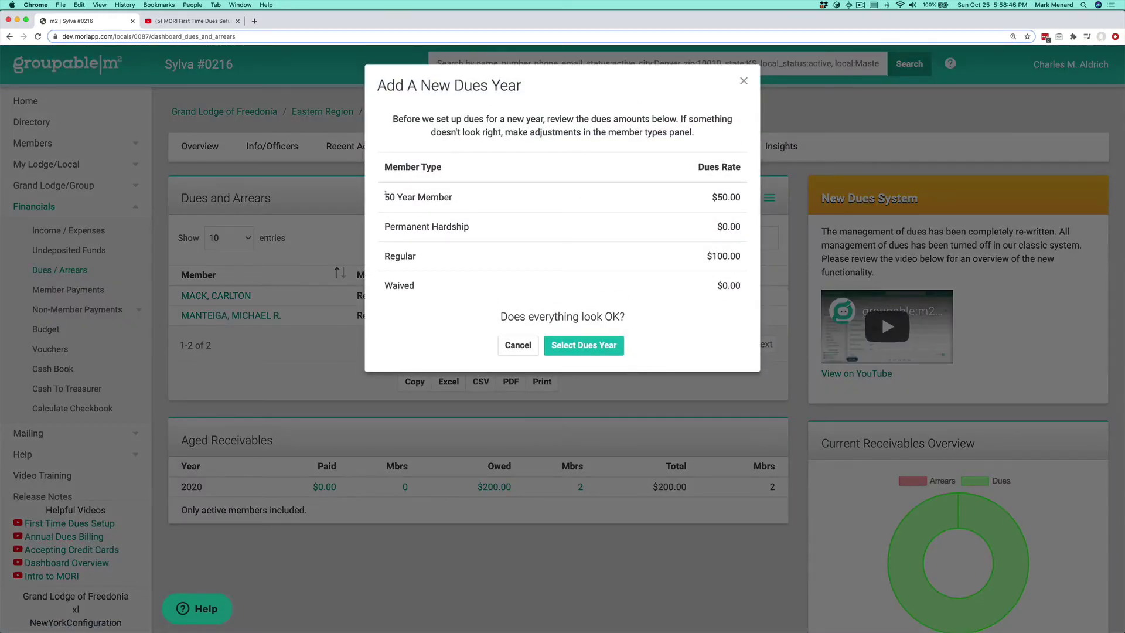
pyautogui.moveTo(385, 196); pyautogui.dragTo(631, 268)
pyautogui.click(626, 269)
pyautogui.click(604, 350)
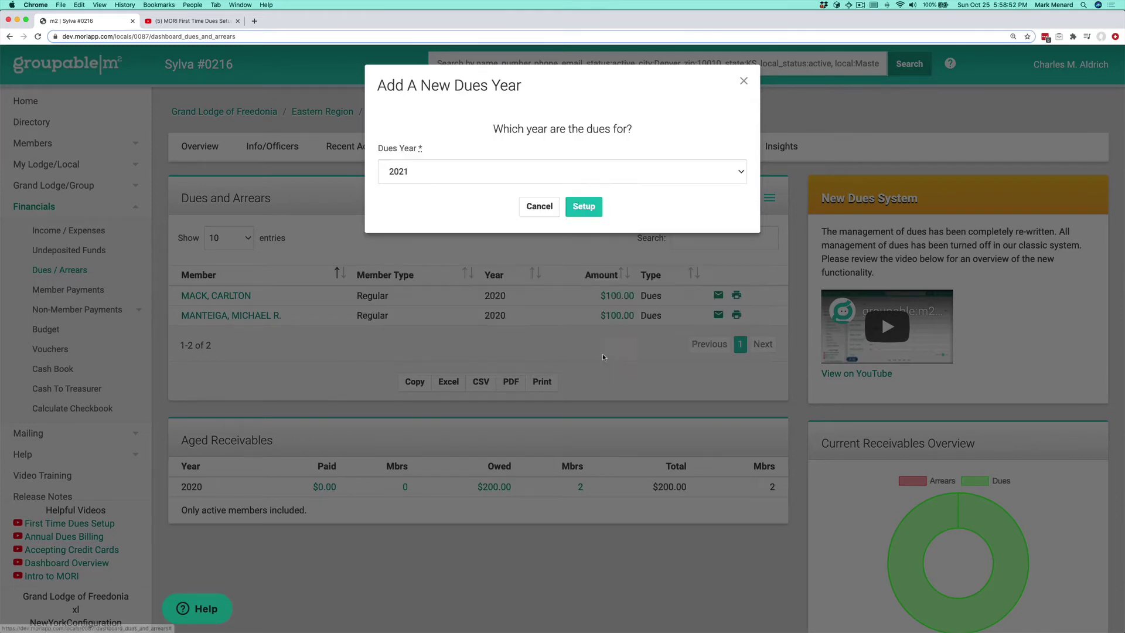
pyautogui.click(391, 176)
pyautogui.click(385, 174)
pyautogui.click(588, 208)
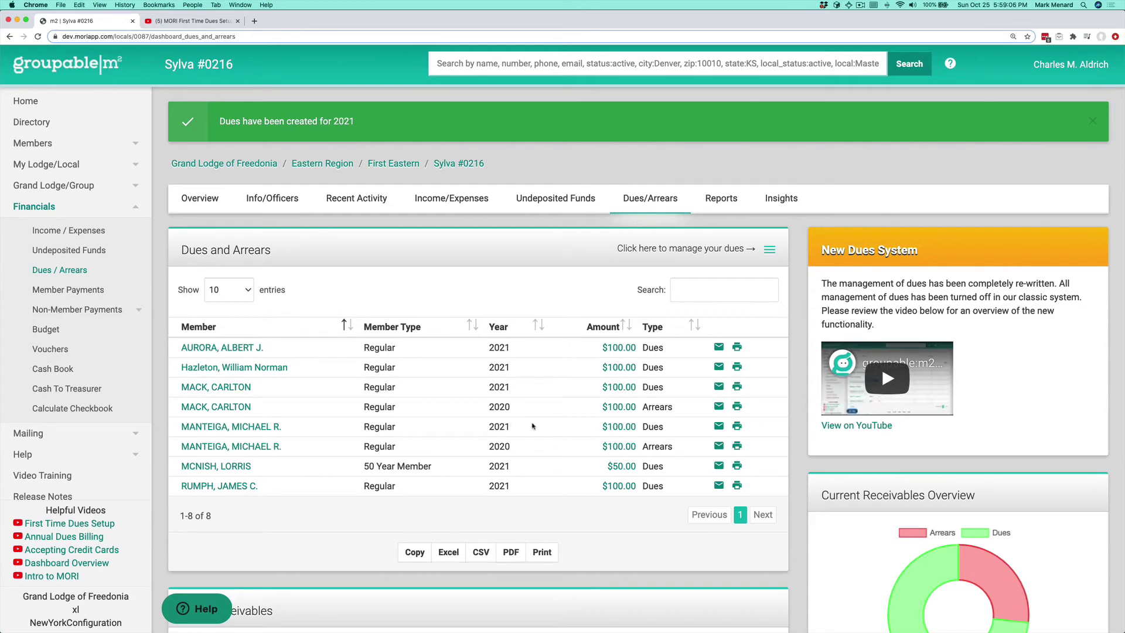
# - Start emailing and printing the dues notices, accepting the customized notice and its sample preview
pyautogui.scroll(-5, 530, 426)
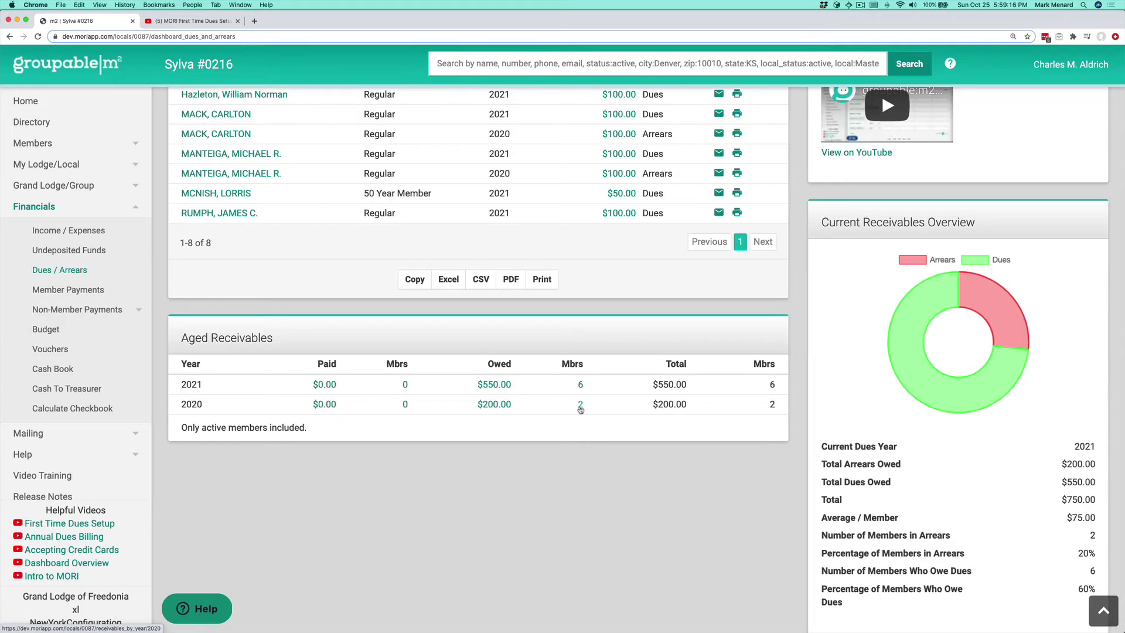
pyautogui.scroll(5, 581, 409)
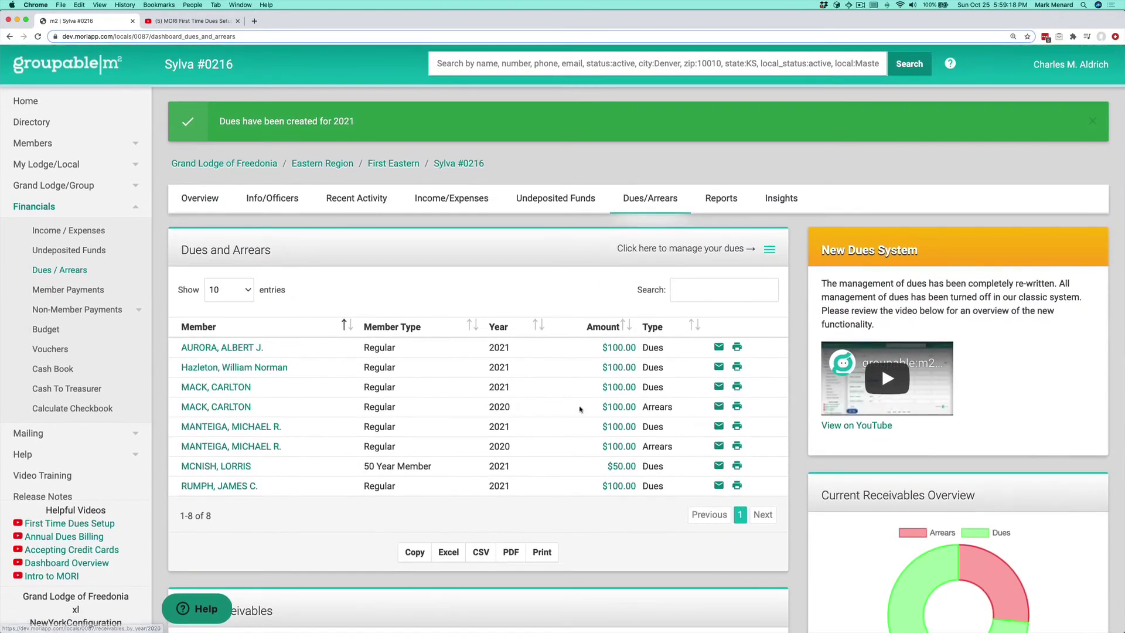
pyautogui.click(770, 250)
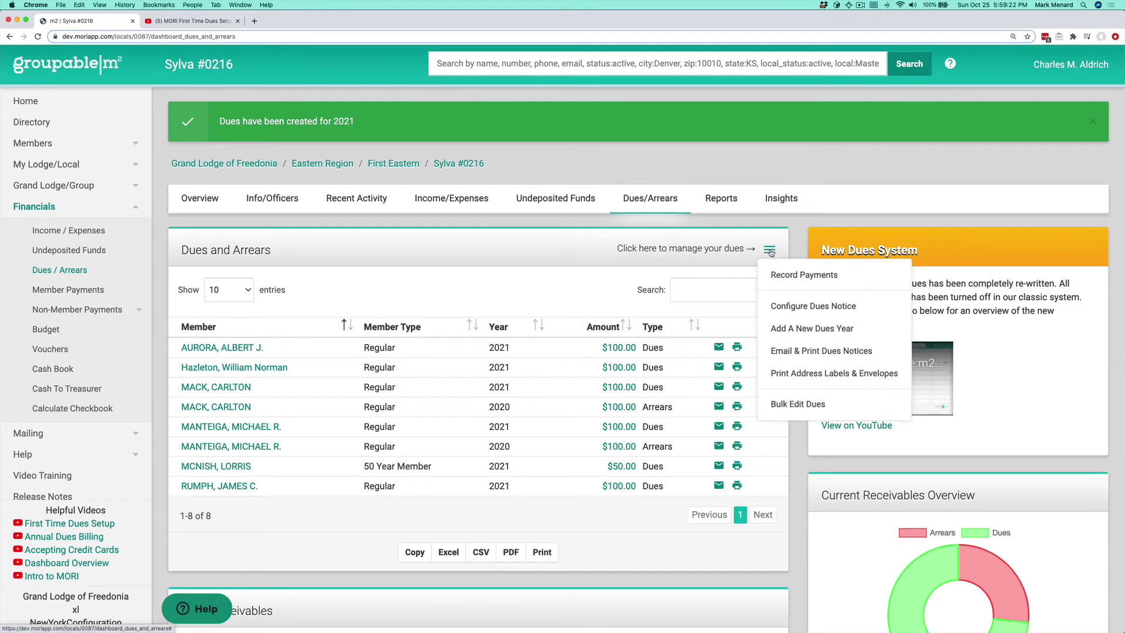
pyautogui.click(803, 350)
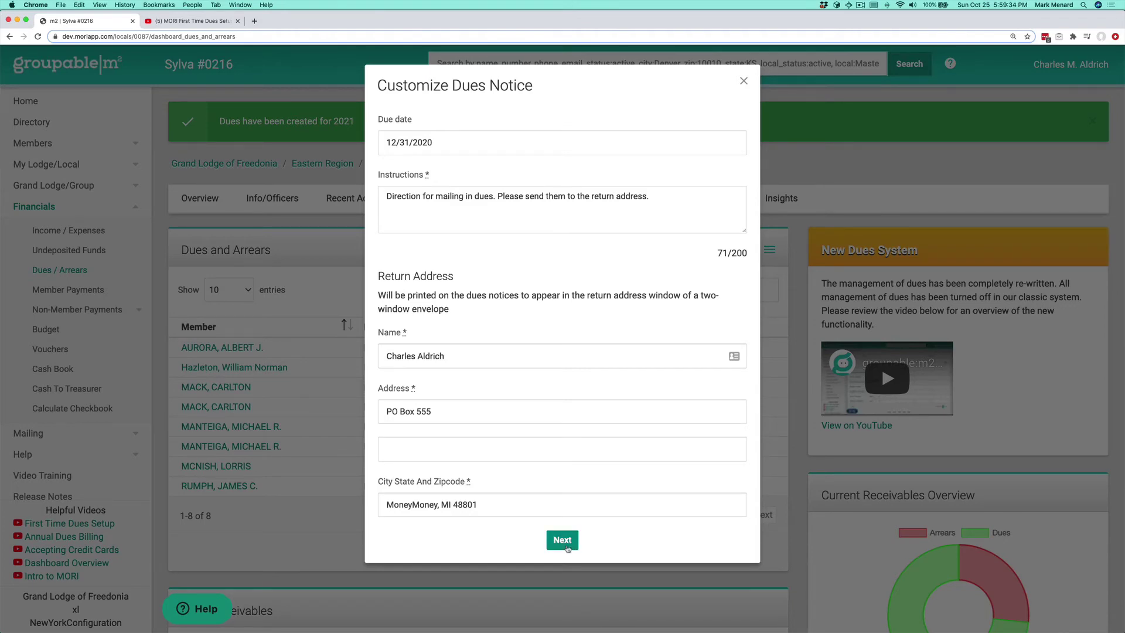
pyautogui.click(563, 540)
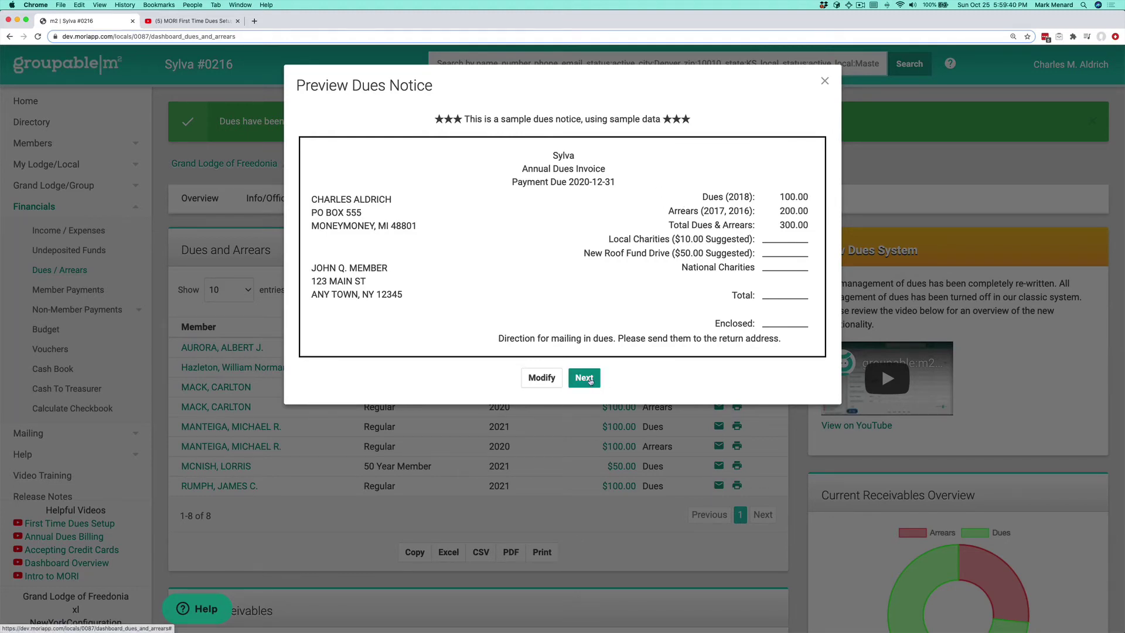
pyautogui.click(586, 379)
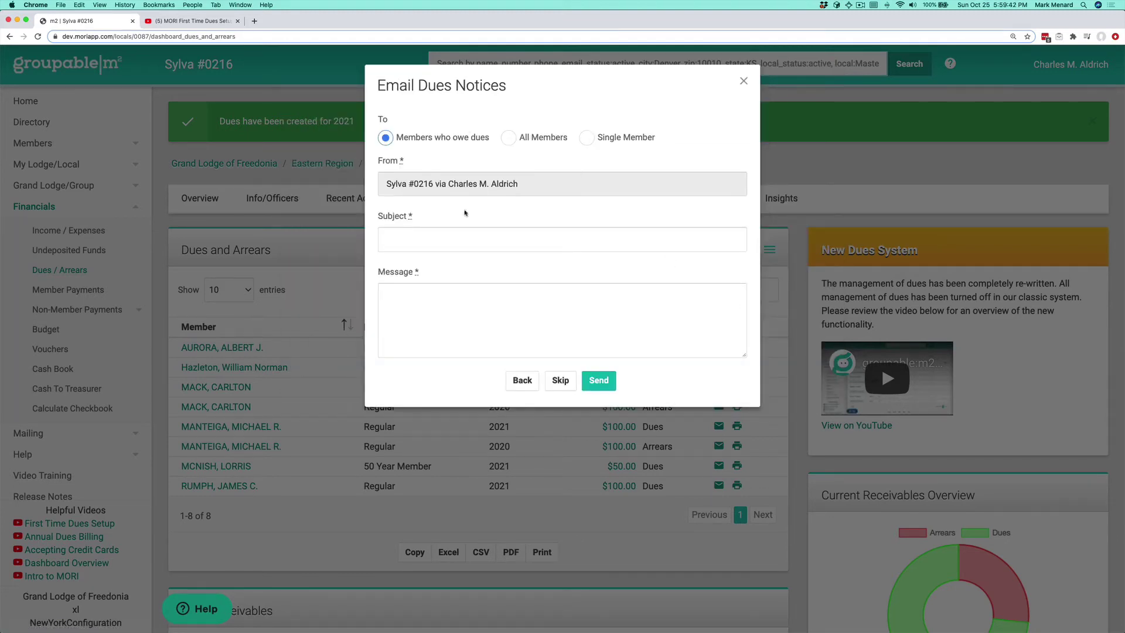
# - Set the subject of the dues notice email to "First Dues Notice"
pyautogui.click(438, 240)
pyautogui.write('Fi')
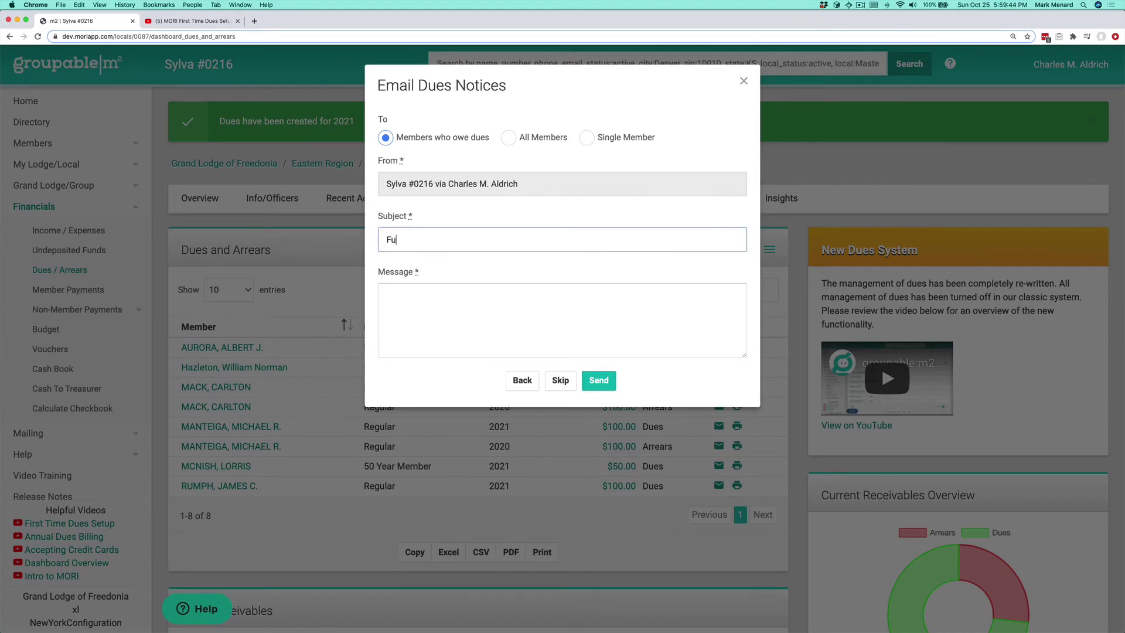
pyautogui.write('rst Dues Notice')
pyautogui.press('Tab')
# - Enter the message "Please find attached your annual dues notice." and send the email to the members who owe dues
pyautogui.write('Please fine attac')
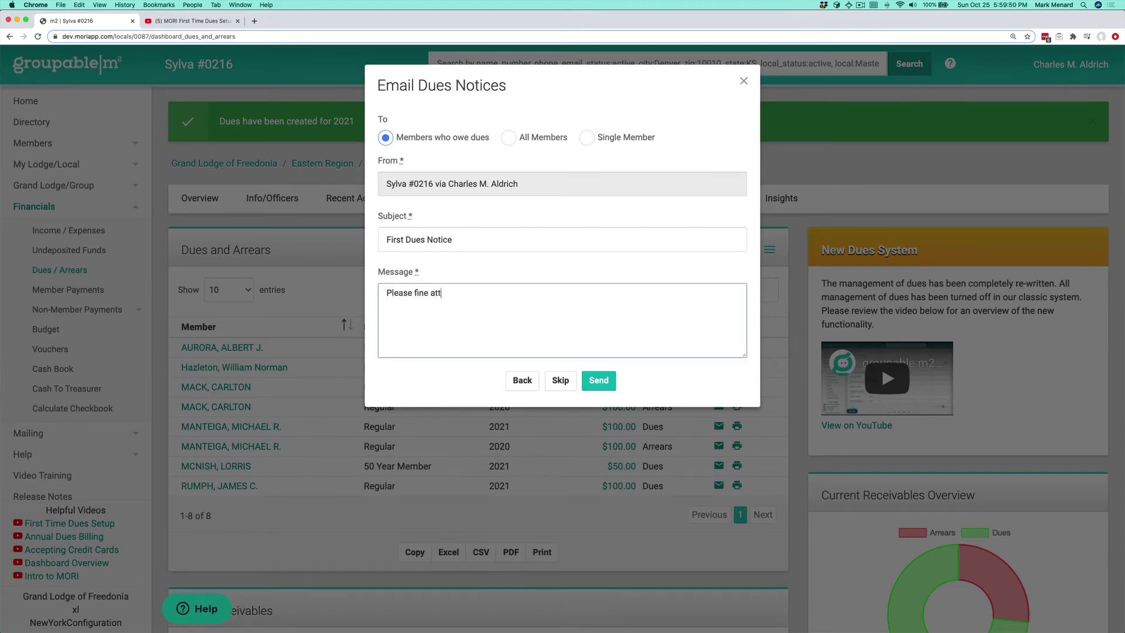
pyautogui.press('BackSpace')
pyautogui.press('BackSpace')
pyautogui.press('BackSpace')
pyautogui.press('BackSpace')
pyautogui.press('BackSpace')
pyautogui.press('BackSpace')
pyautogui.press('BackSpace')
pyautogui.write('d attached your annual s')
pyautogui.press('BackSpace')
pyautogui.write('dues notice.')
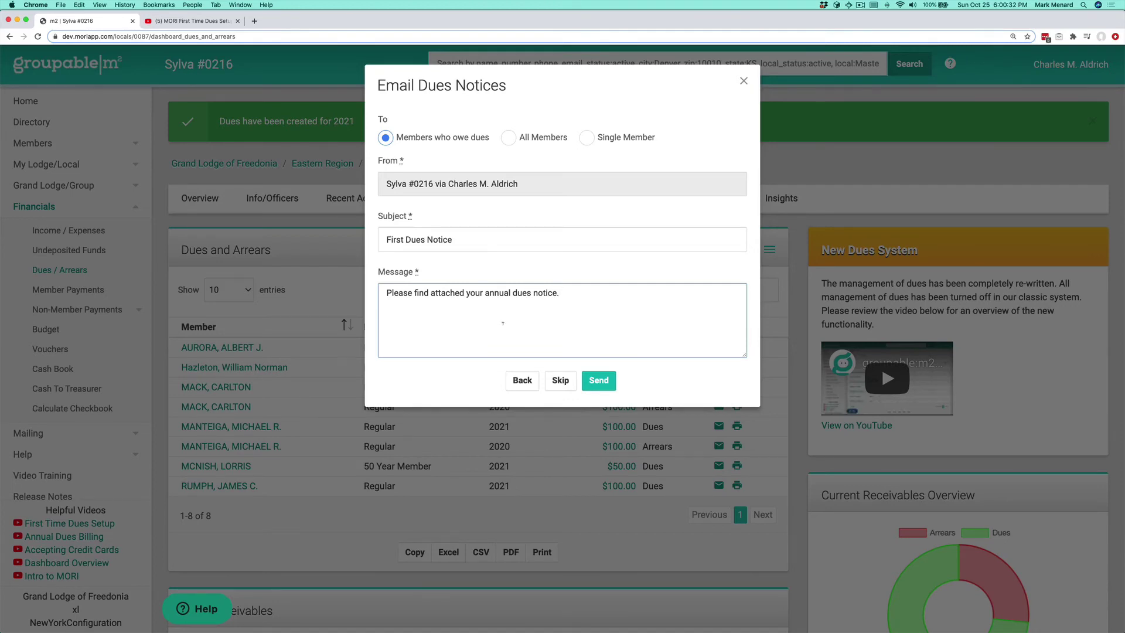
pyautogui.click(598, 380)
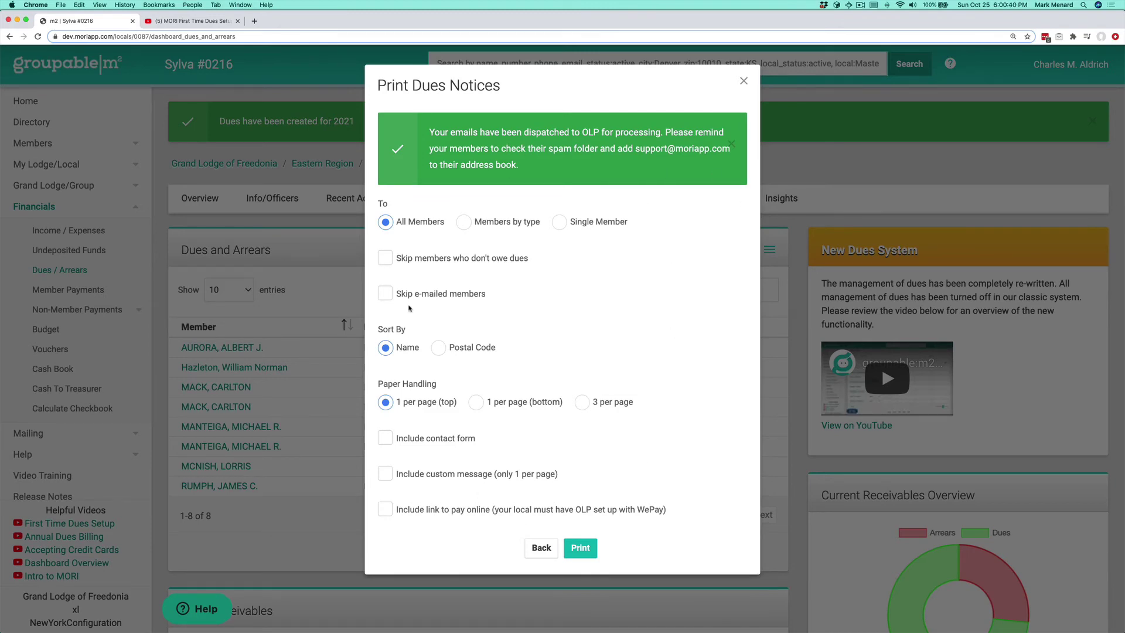
pyautogui.click(464, 223)
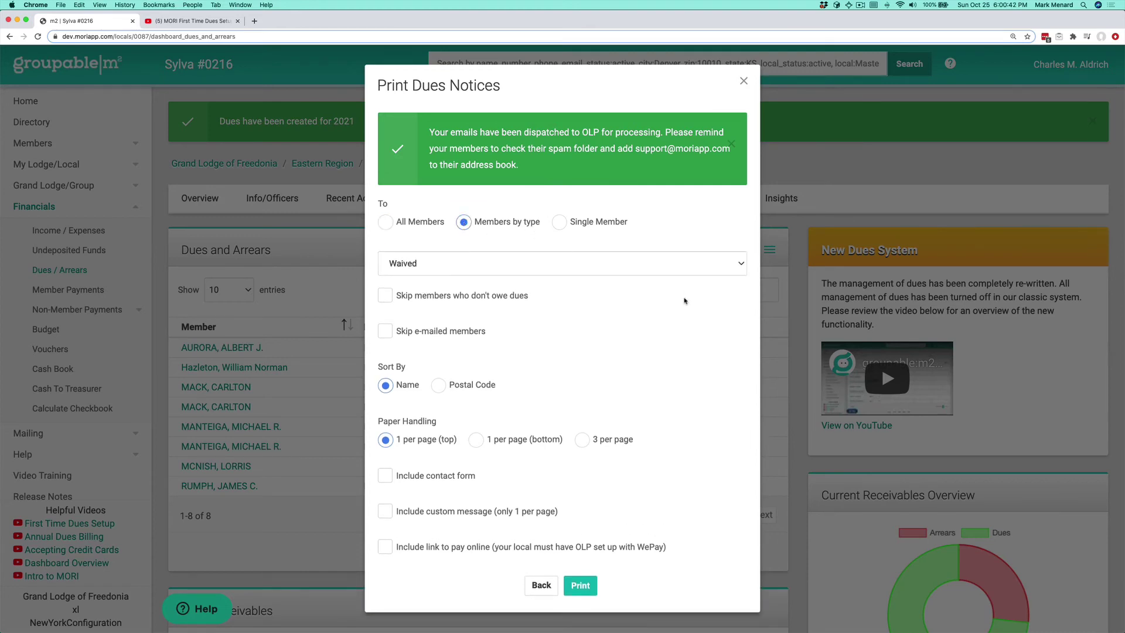
pyautogui.click(558, 222)
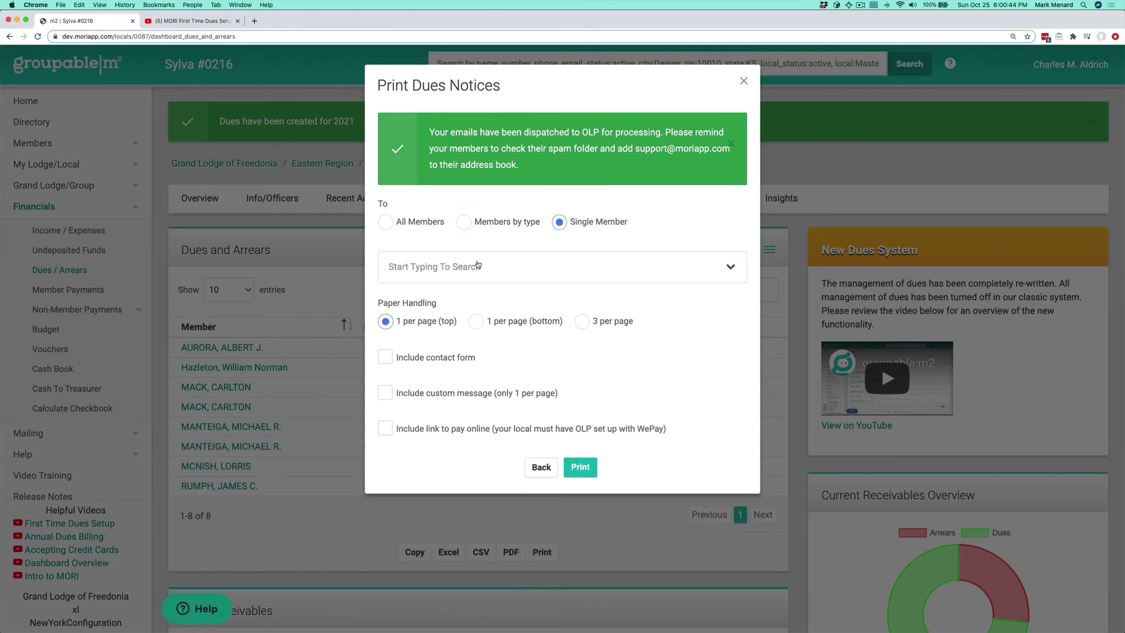
pyautogui.click(516, 271)
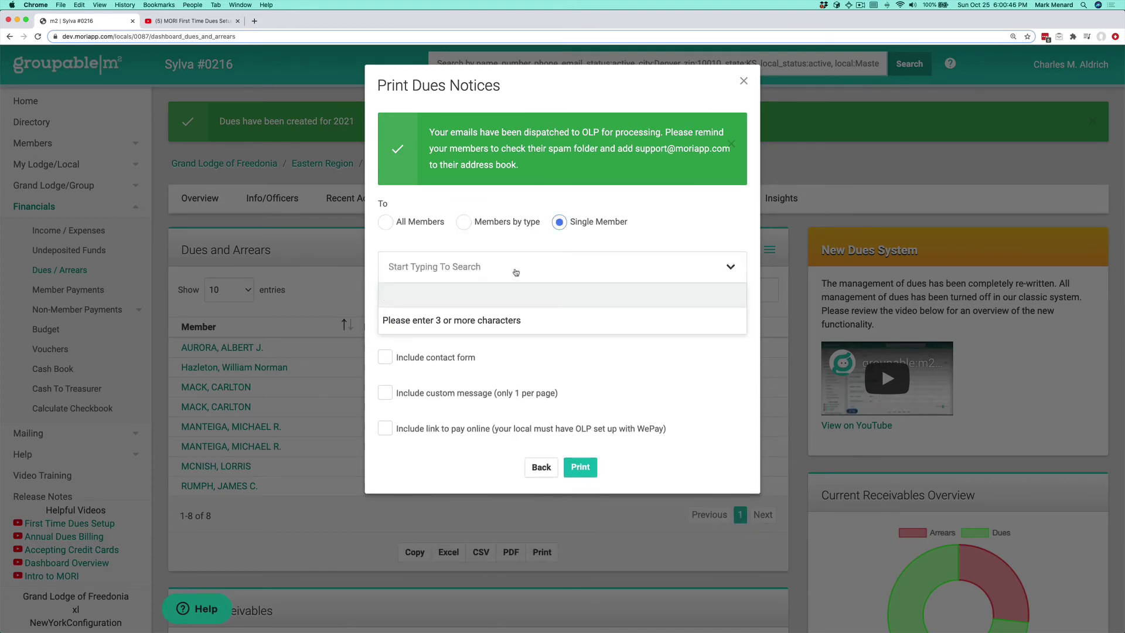
pyautogui.write('ald')
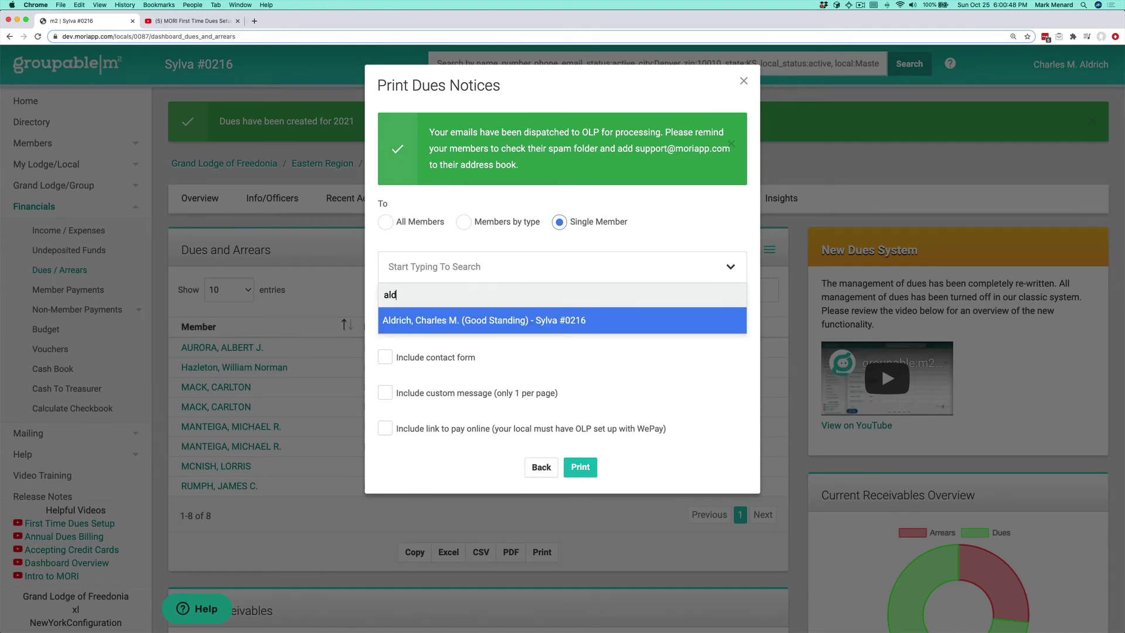
pyautogui.click(402, 222)
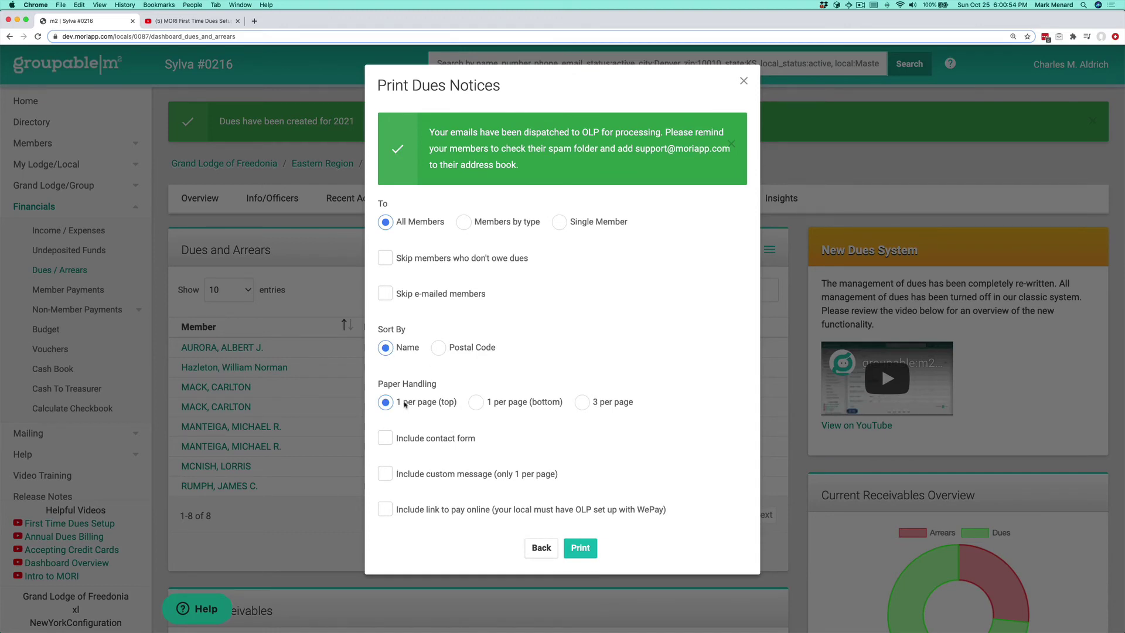
# - Include the contact form and the custom message "A custom message." in the printed dues notices
pyautogui.click(384, 440)
pyautogui.click(445, 474)
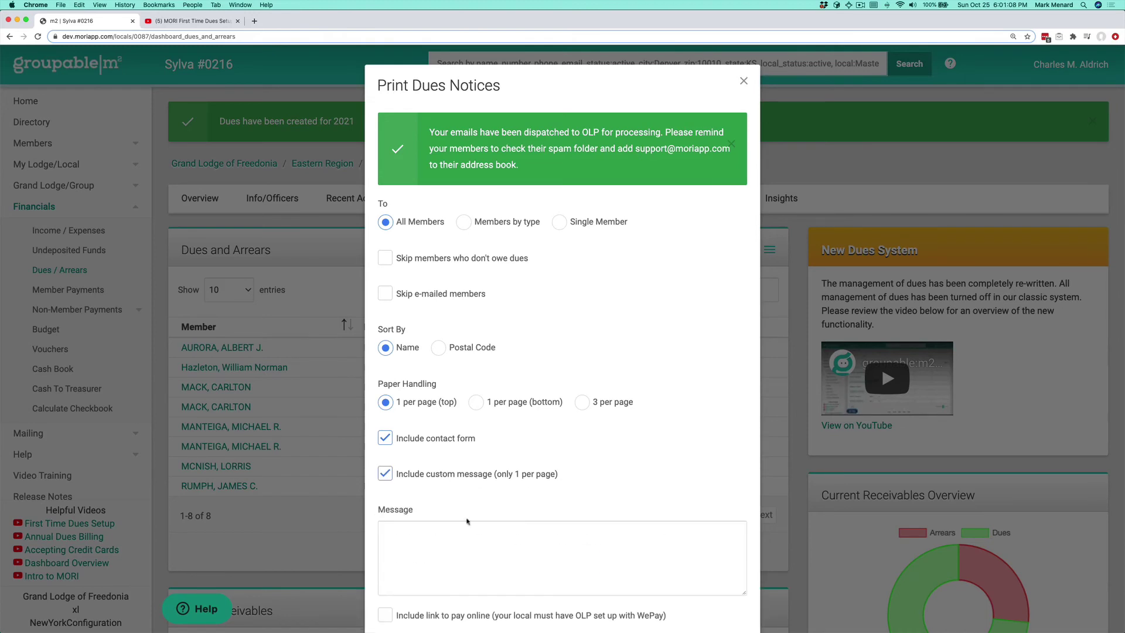
pyautogui.click(511, 546)
pyautogui.write('A customer')
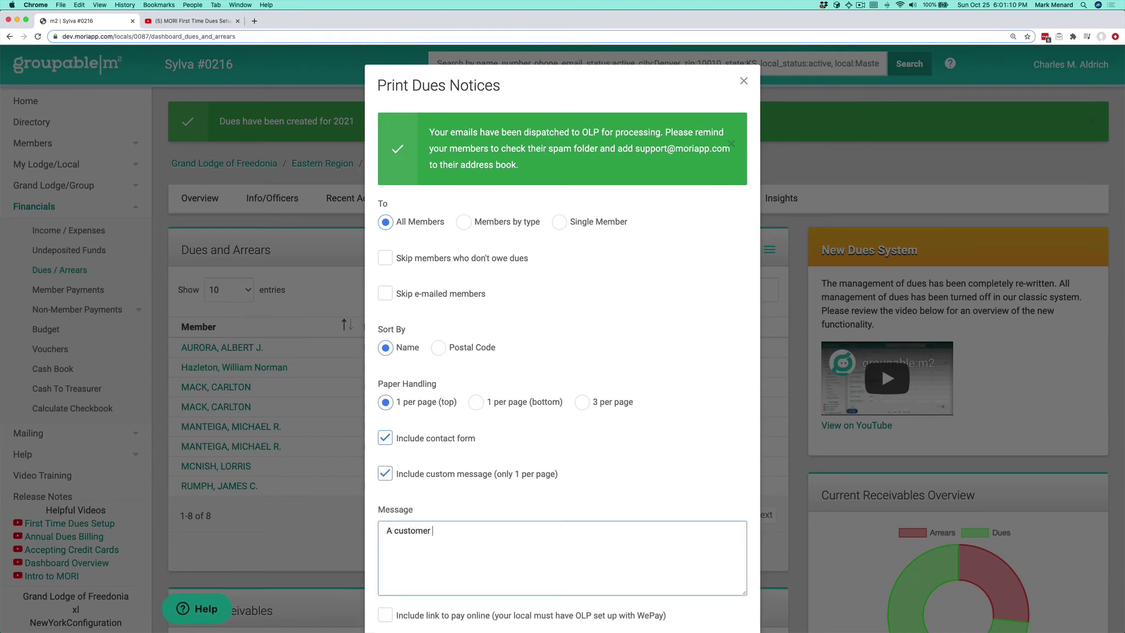
pyautogui.write('was')
pyautogui.press('BackSpace')
pyautogui.press('BackSpace')
pyautogui.press('BackSpace')
pyautogui.write('message.')
# - Include the link to pay online and print the notices for all members, sorted by name, 1 per page (top)
pyautogui.scroll(-2, 563, 460)
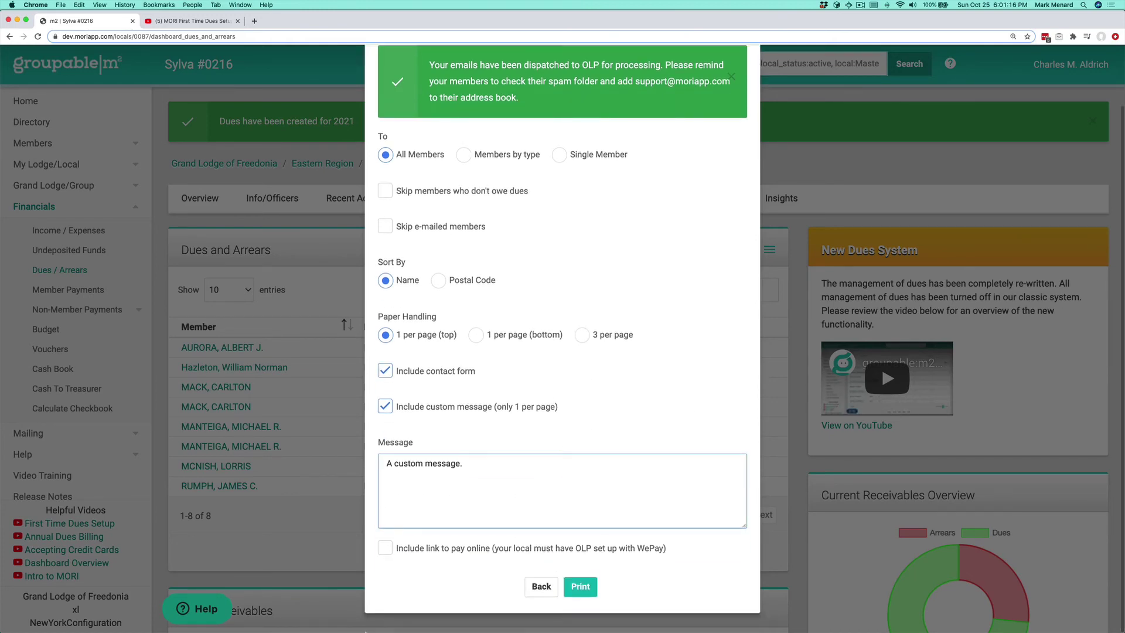
pyautogui.click(417, 551)
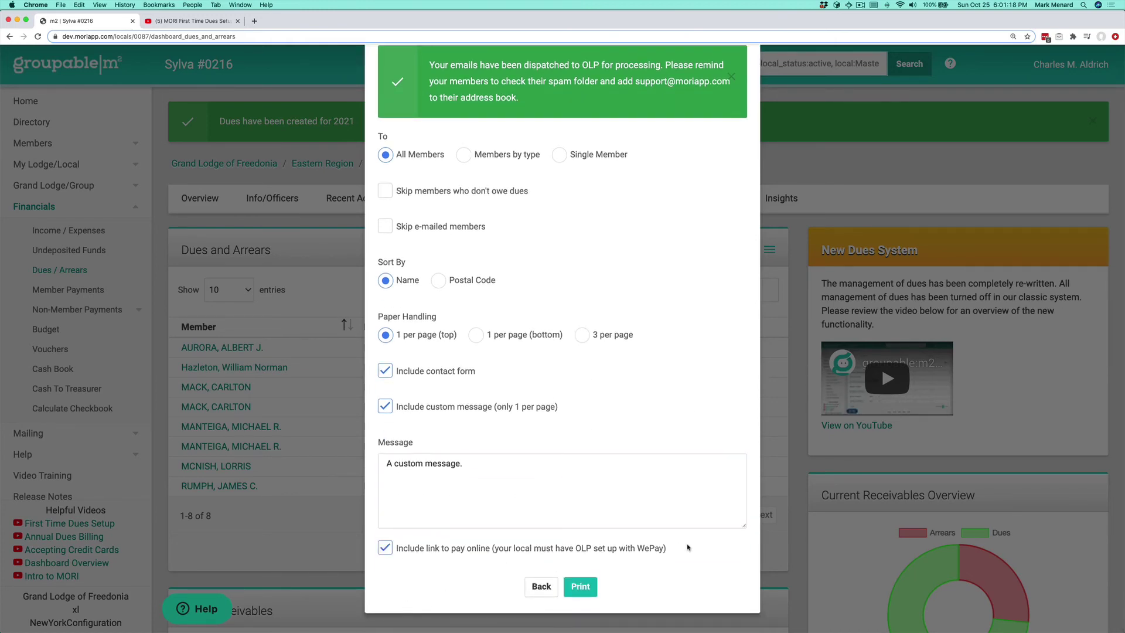
pyautogui.click(580, 586)
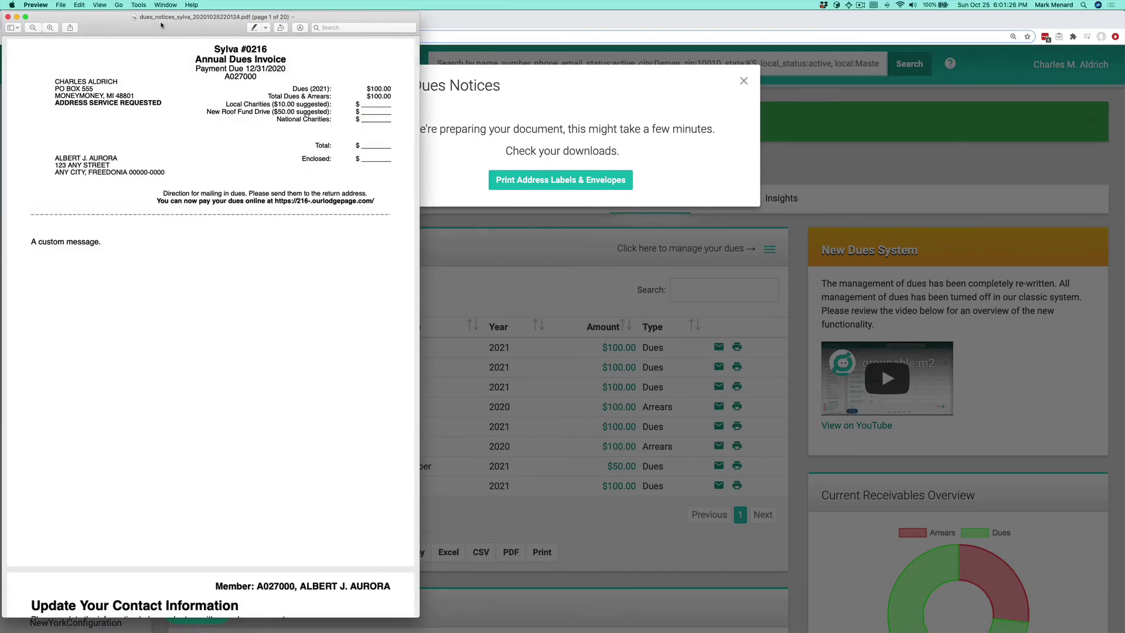
# - Review the generated dues notices PDF, including the invoice, custom message and contact form, and put its window away
pyautogui.moveTo(161, 25); pyautogui.dragTo(646, 24)
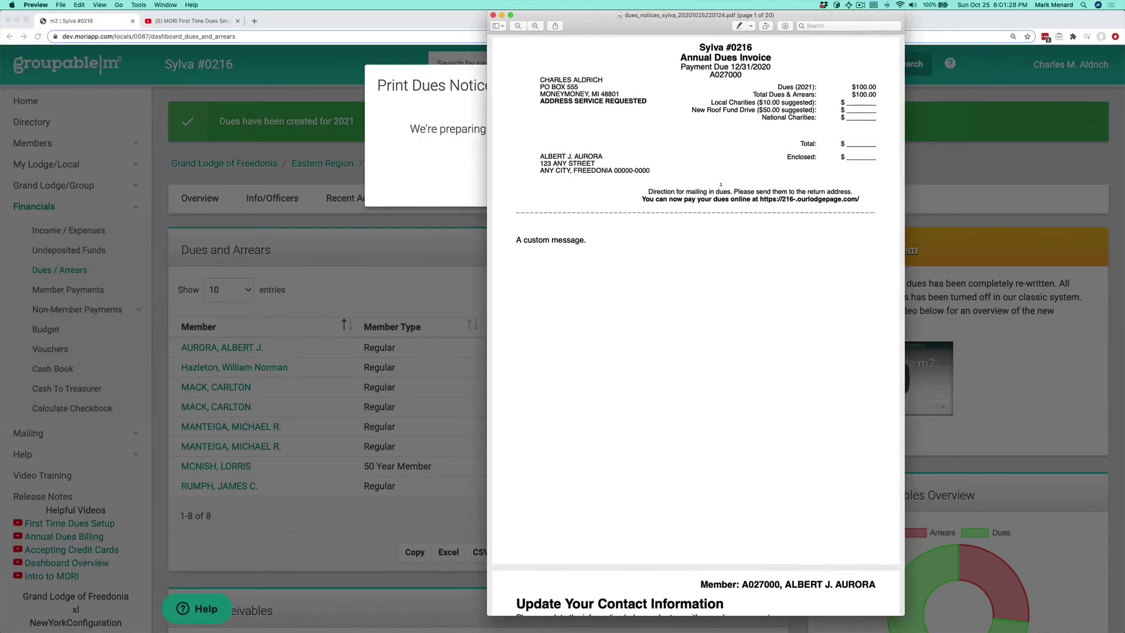
pyautogui.scroll(-5, 721, 184)
pyautogui.scroll(5, 720, 184)
pyautogui.press('super+w')
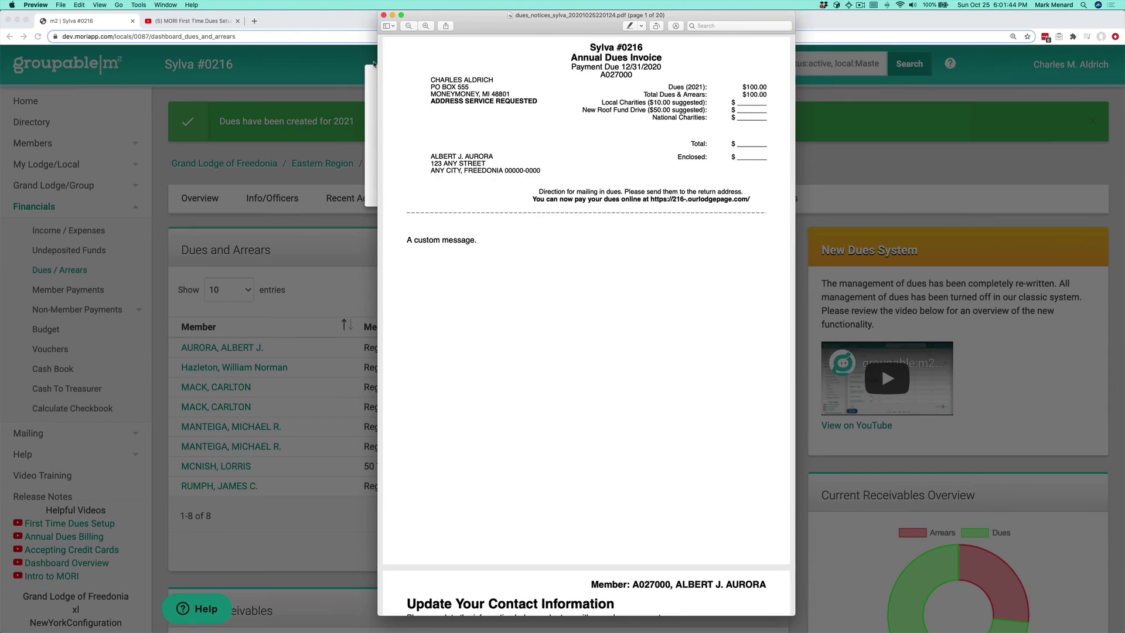
pyautogui.press('super+m')
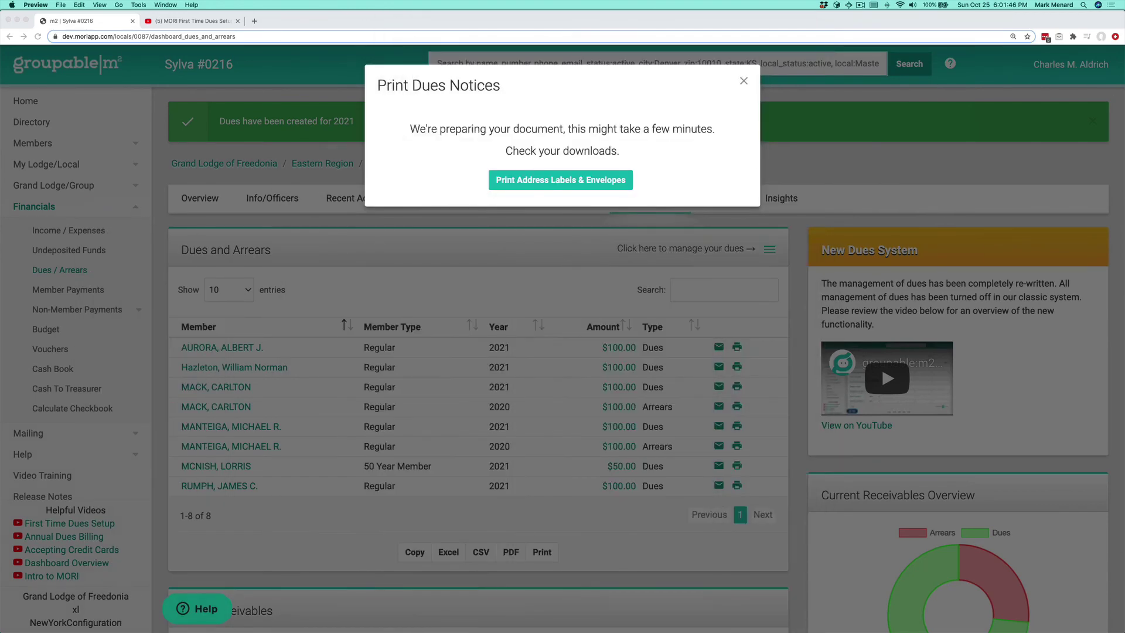
# - Open the print options for address labels and envelopes from the finished dues notices dialog
pyautogui.click(583, 178)
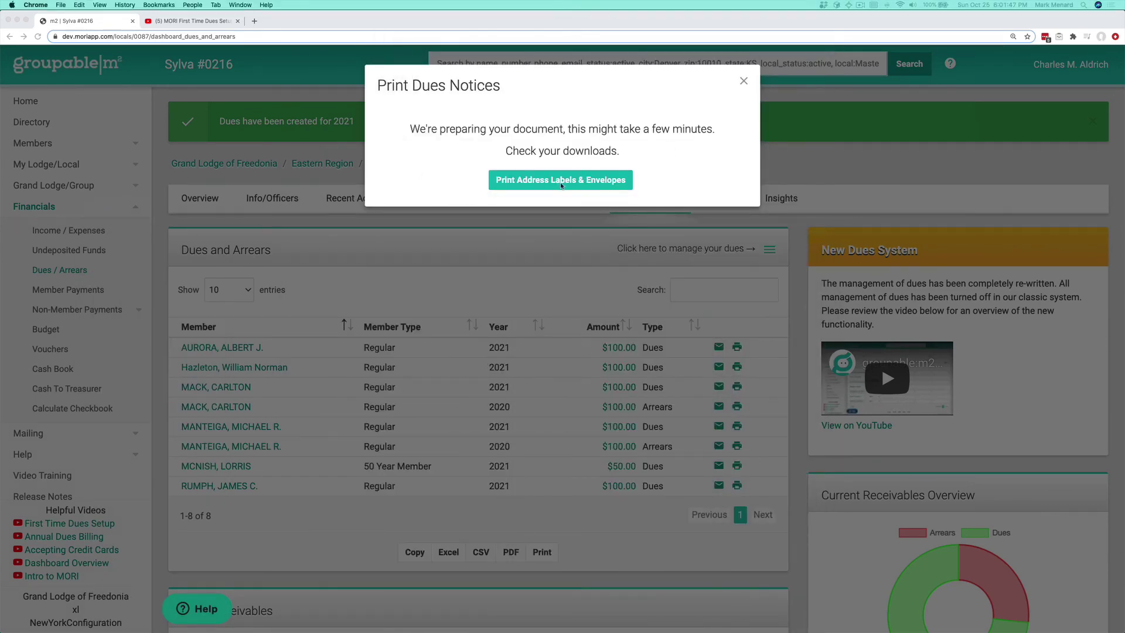
pyautogui.click(599, 180)
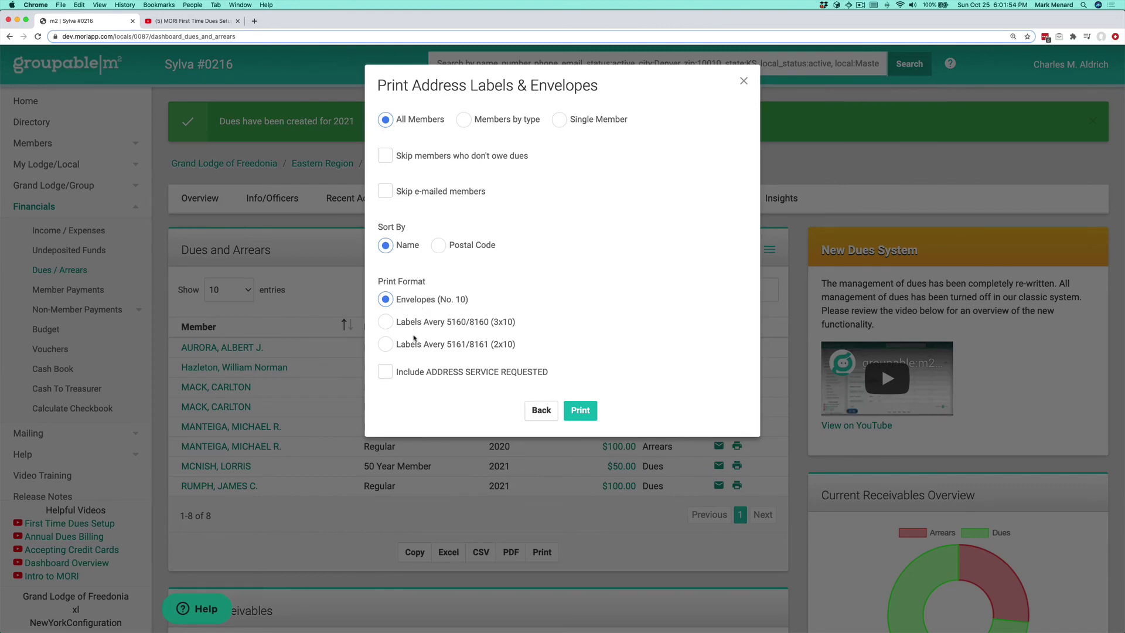
# - Try the Avery 5160/8160 (3x10) and Avery 5161/8161 (2x10) label formats, and return to No. 10 envelopes
pyautogui.click(421, 324)
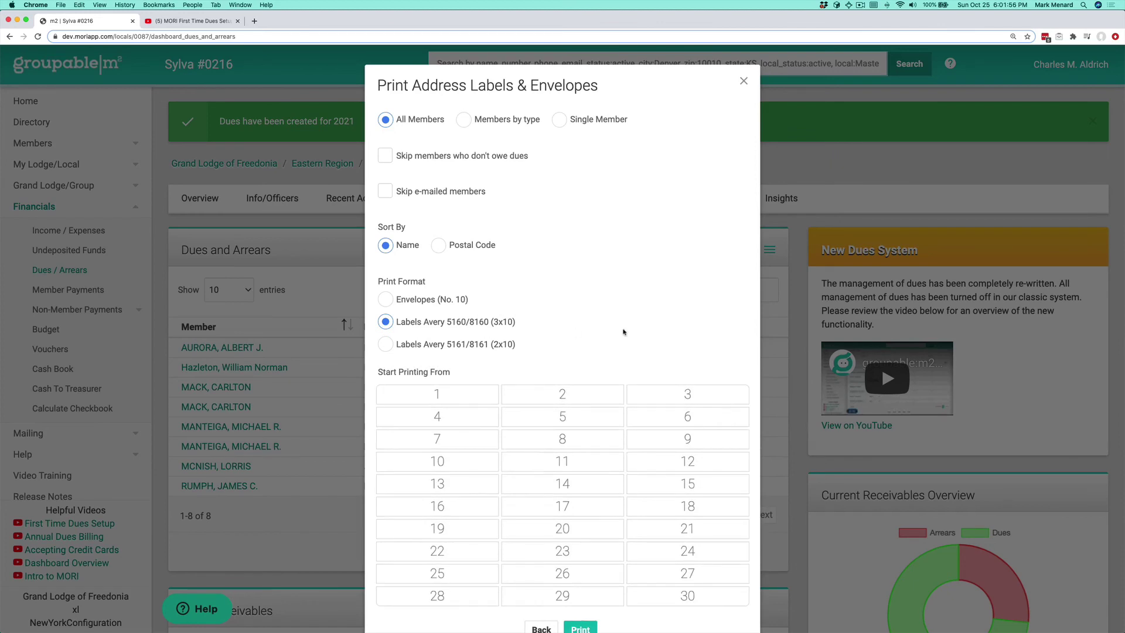
pyautogui.scroll(-2, 609, 315)
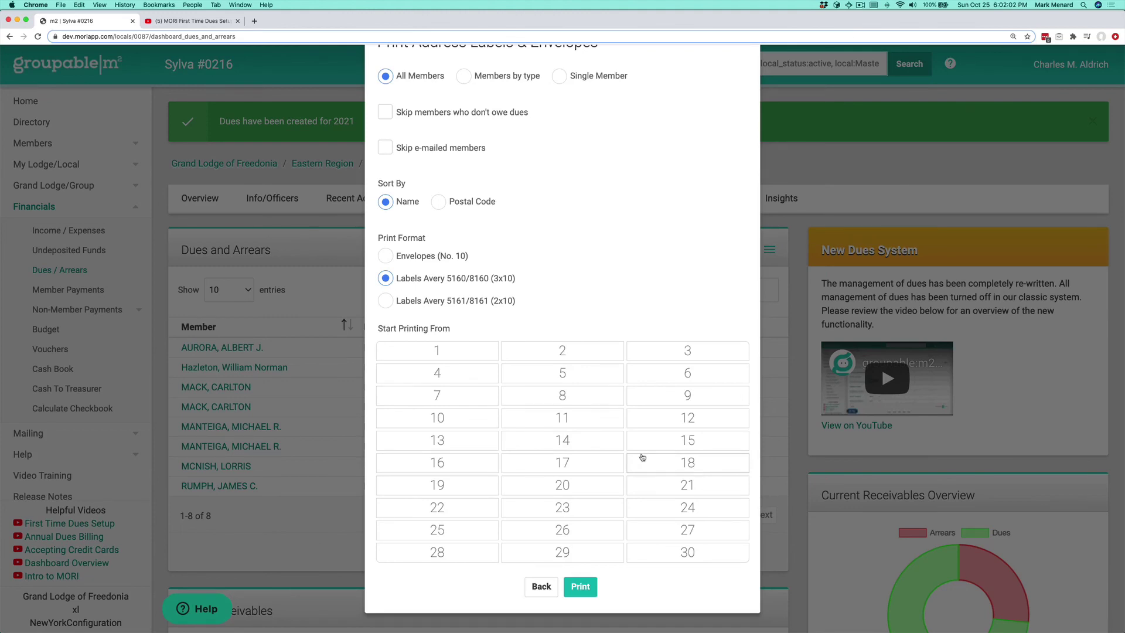
pyautogui.click(438, 301)
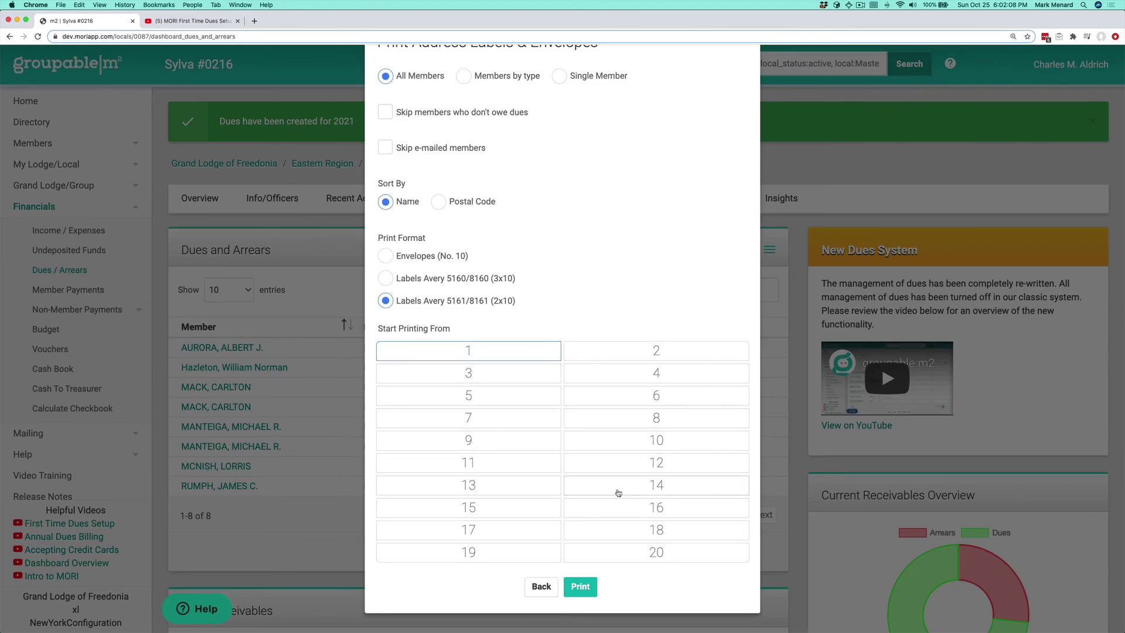
pyautogui.click(386, 256)
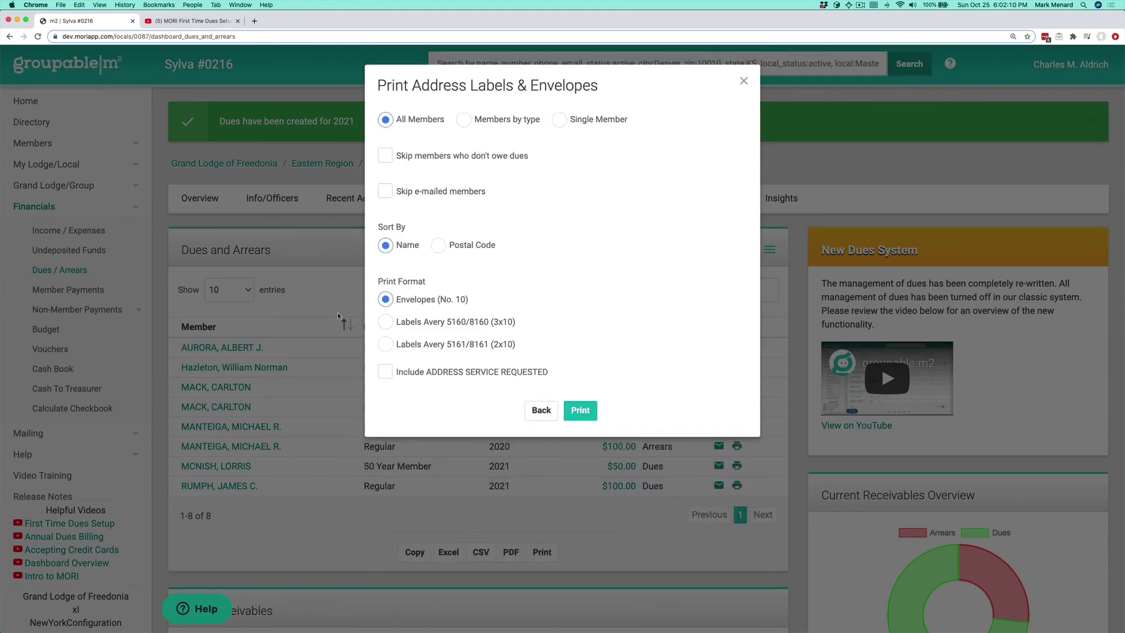
# - Print Avery 5160/8160 (3x10) address labels for all members, sorted by name, starting from label 14
pyautogui.click(460, 323)
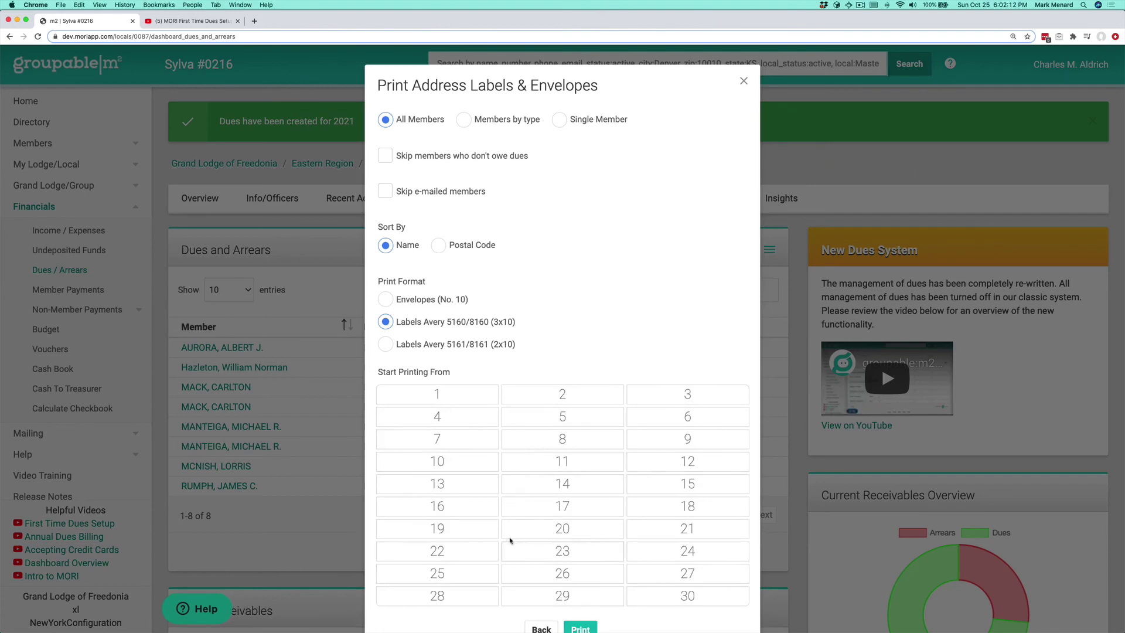
pyautogui.click(548, 488)
pyautogui.scroll(-2, 402, 504)
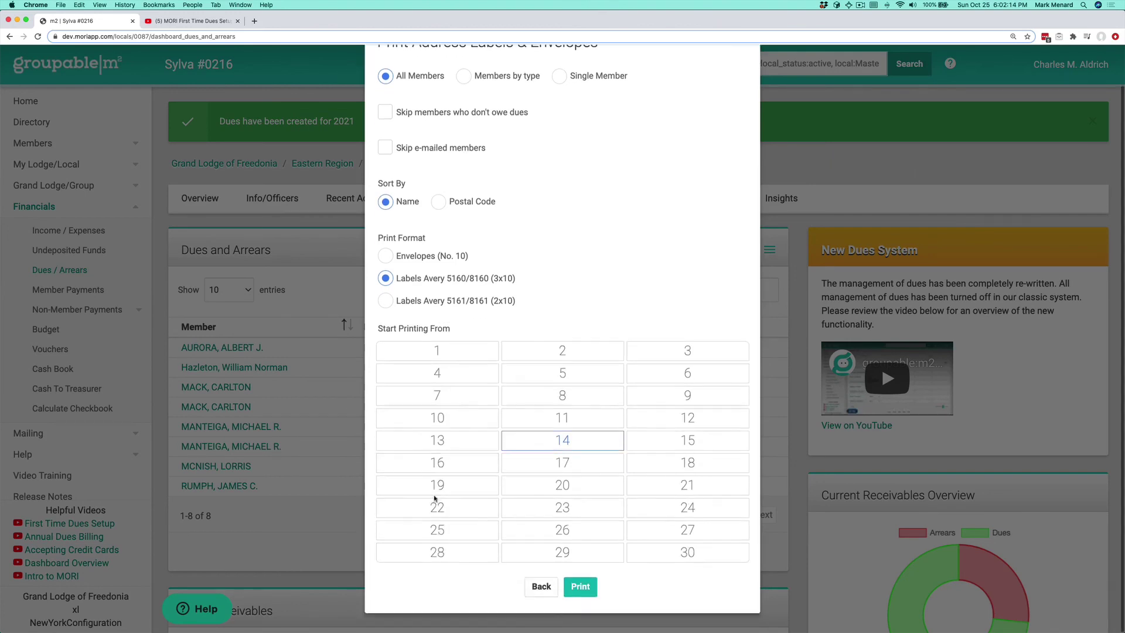
pyautogui.click(581, 587)
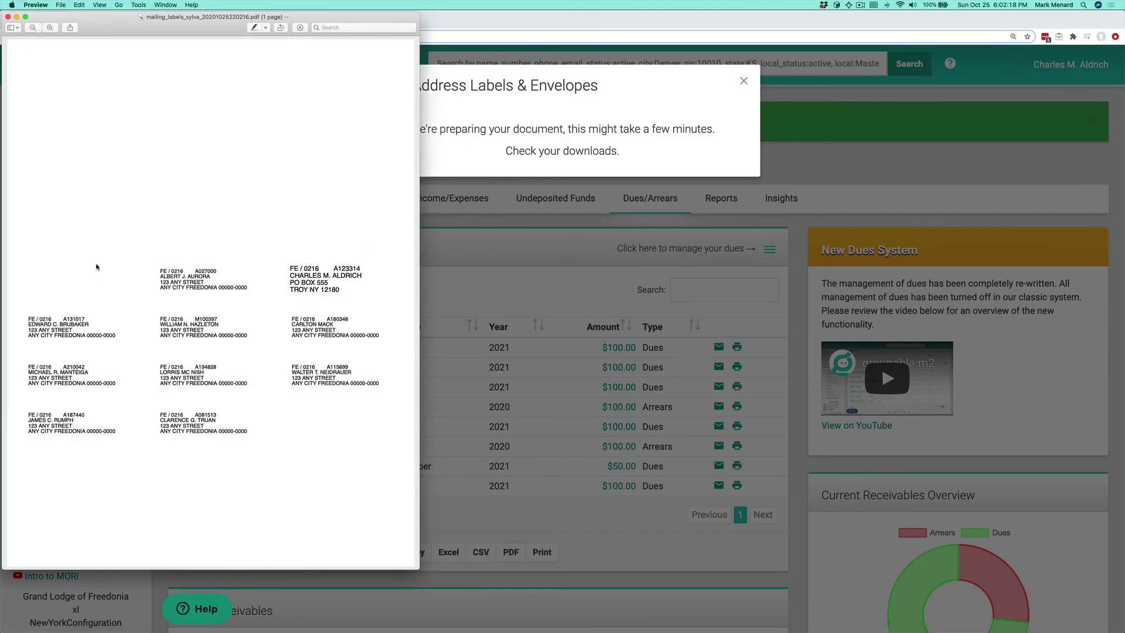
# - Review the label placement in the generated mailing labels PDF, and close the document and the address labels dialog
pyautogui.moveTo(172, 27); pyautogui.dragTo(637, 26)
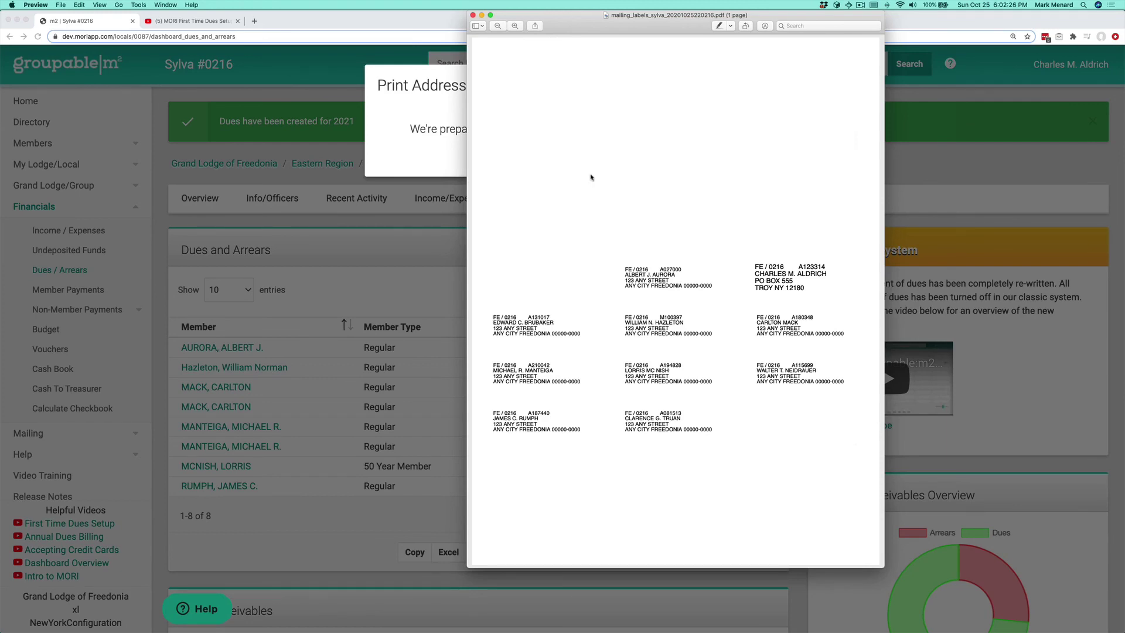
pyautogui.press('super+w')
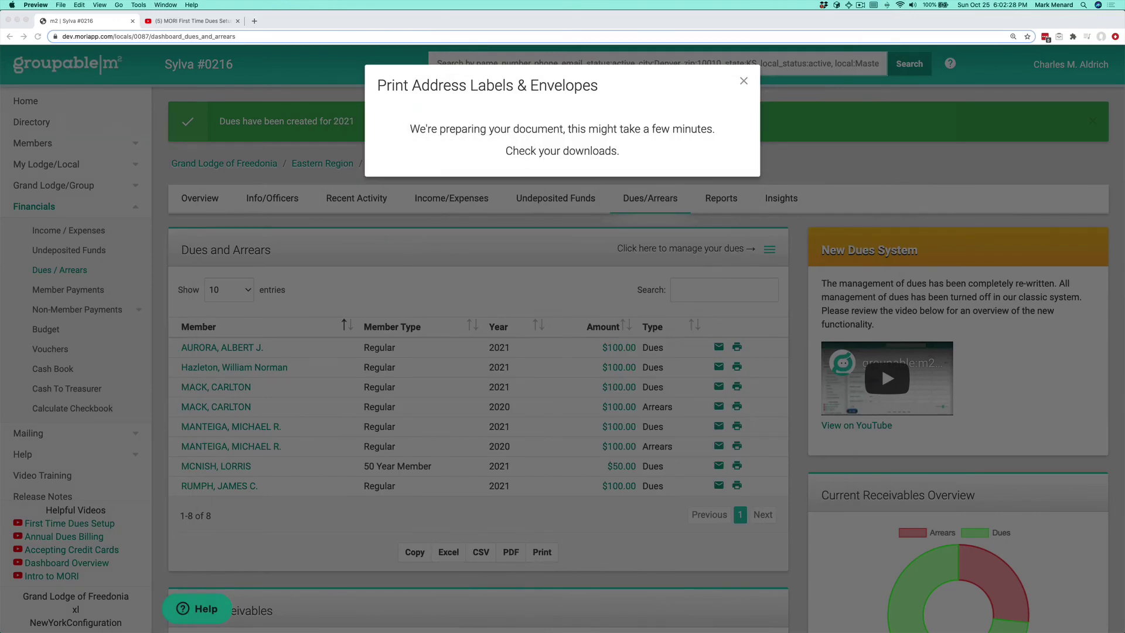
pyautogui.click(744, 82)
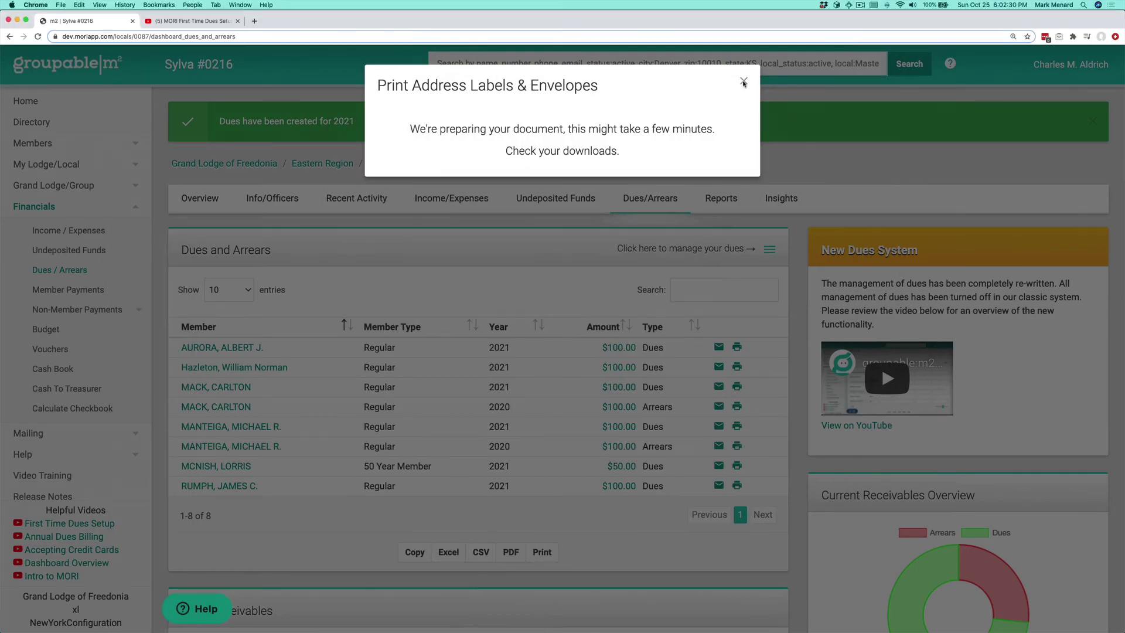
pyautogui.click(744, 81)
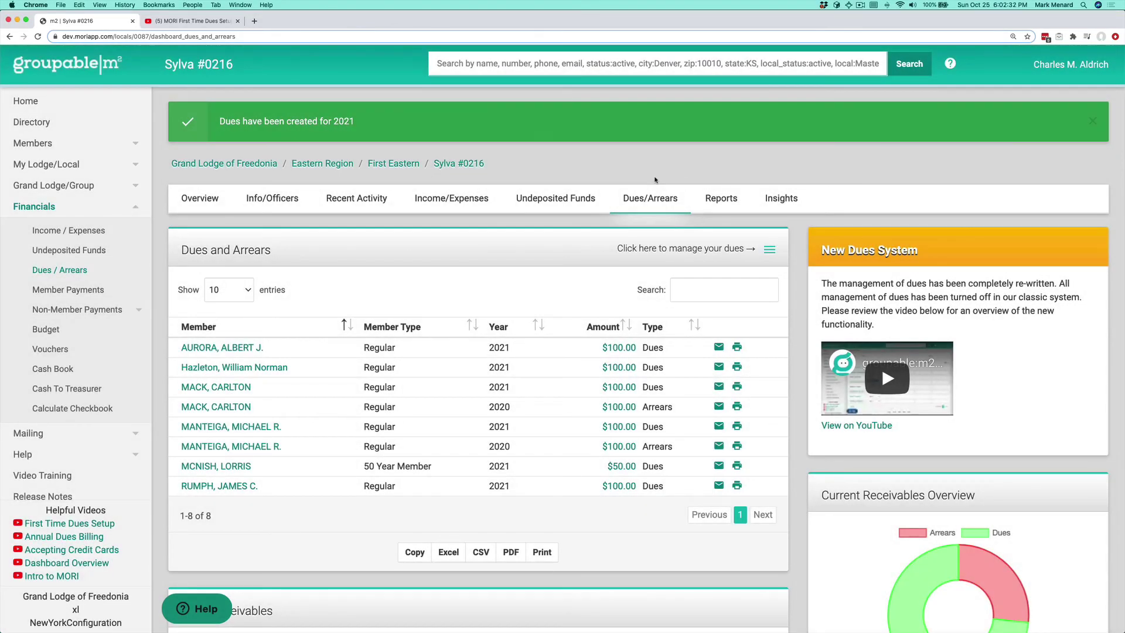